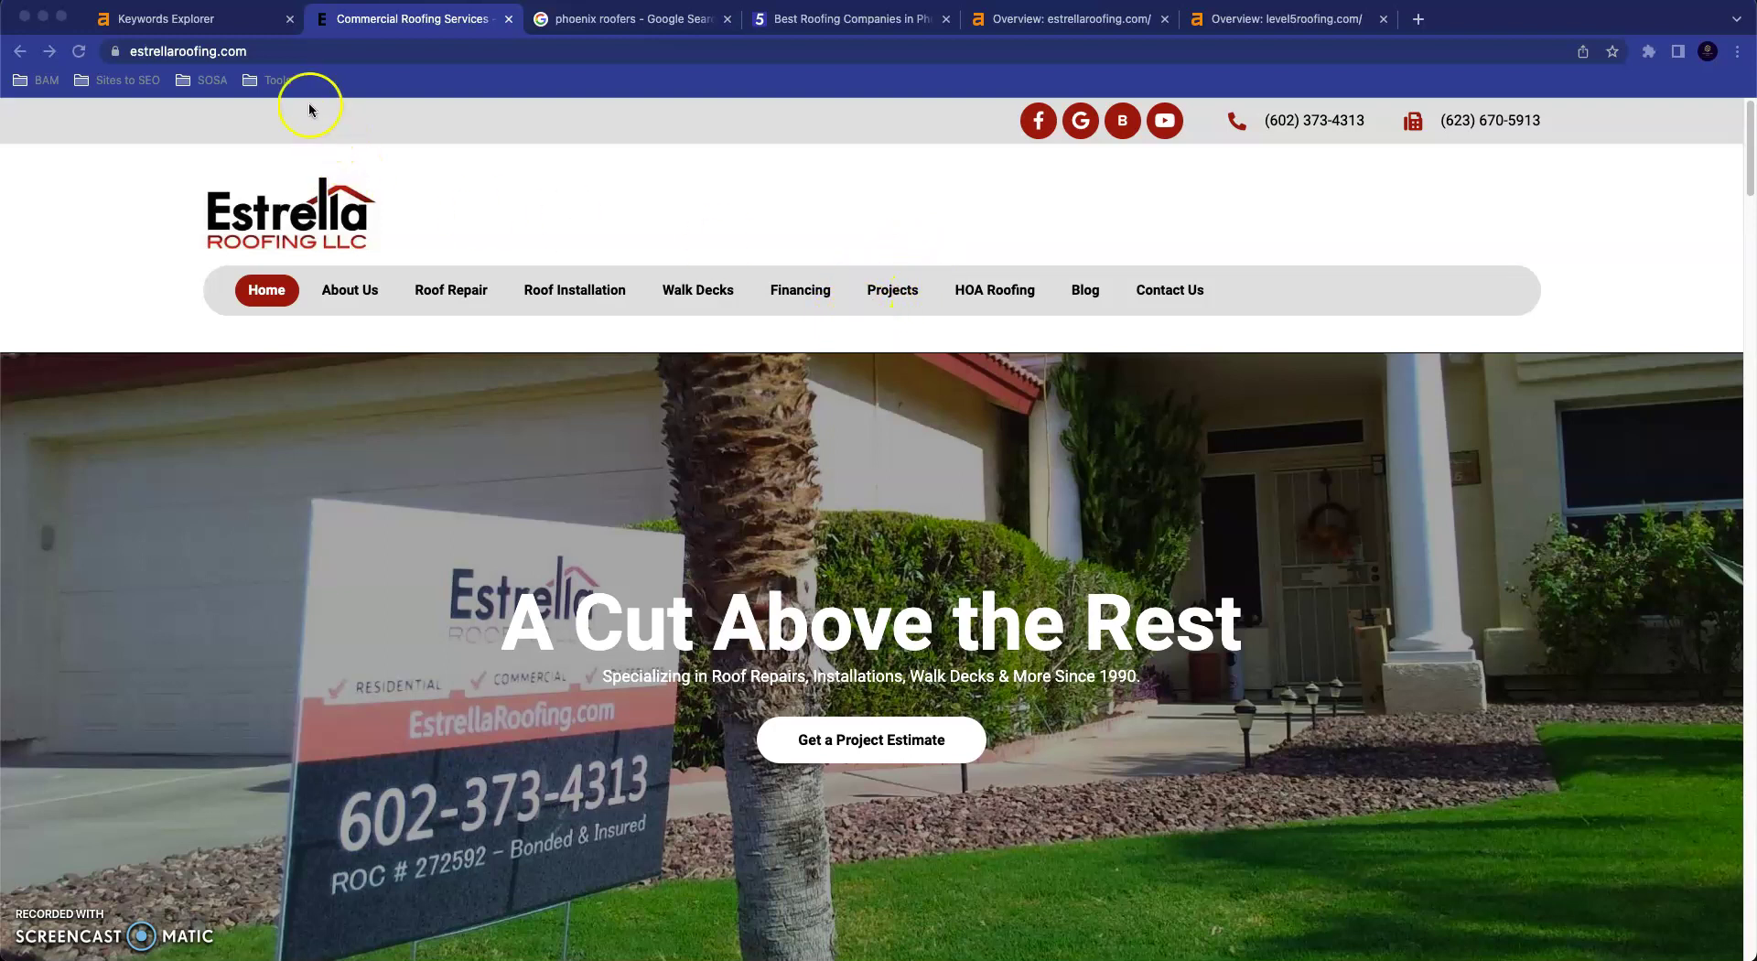
Switch to Ahrefs Keywords Explorer and review the matching terms for "roofing phoenix" with their search volumes.
click(249, 18)
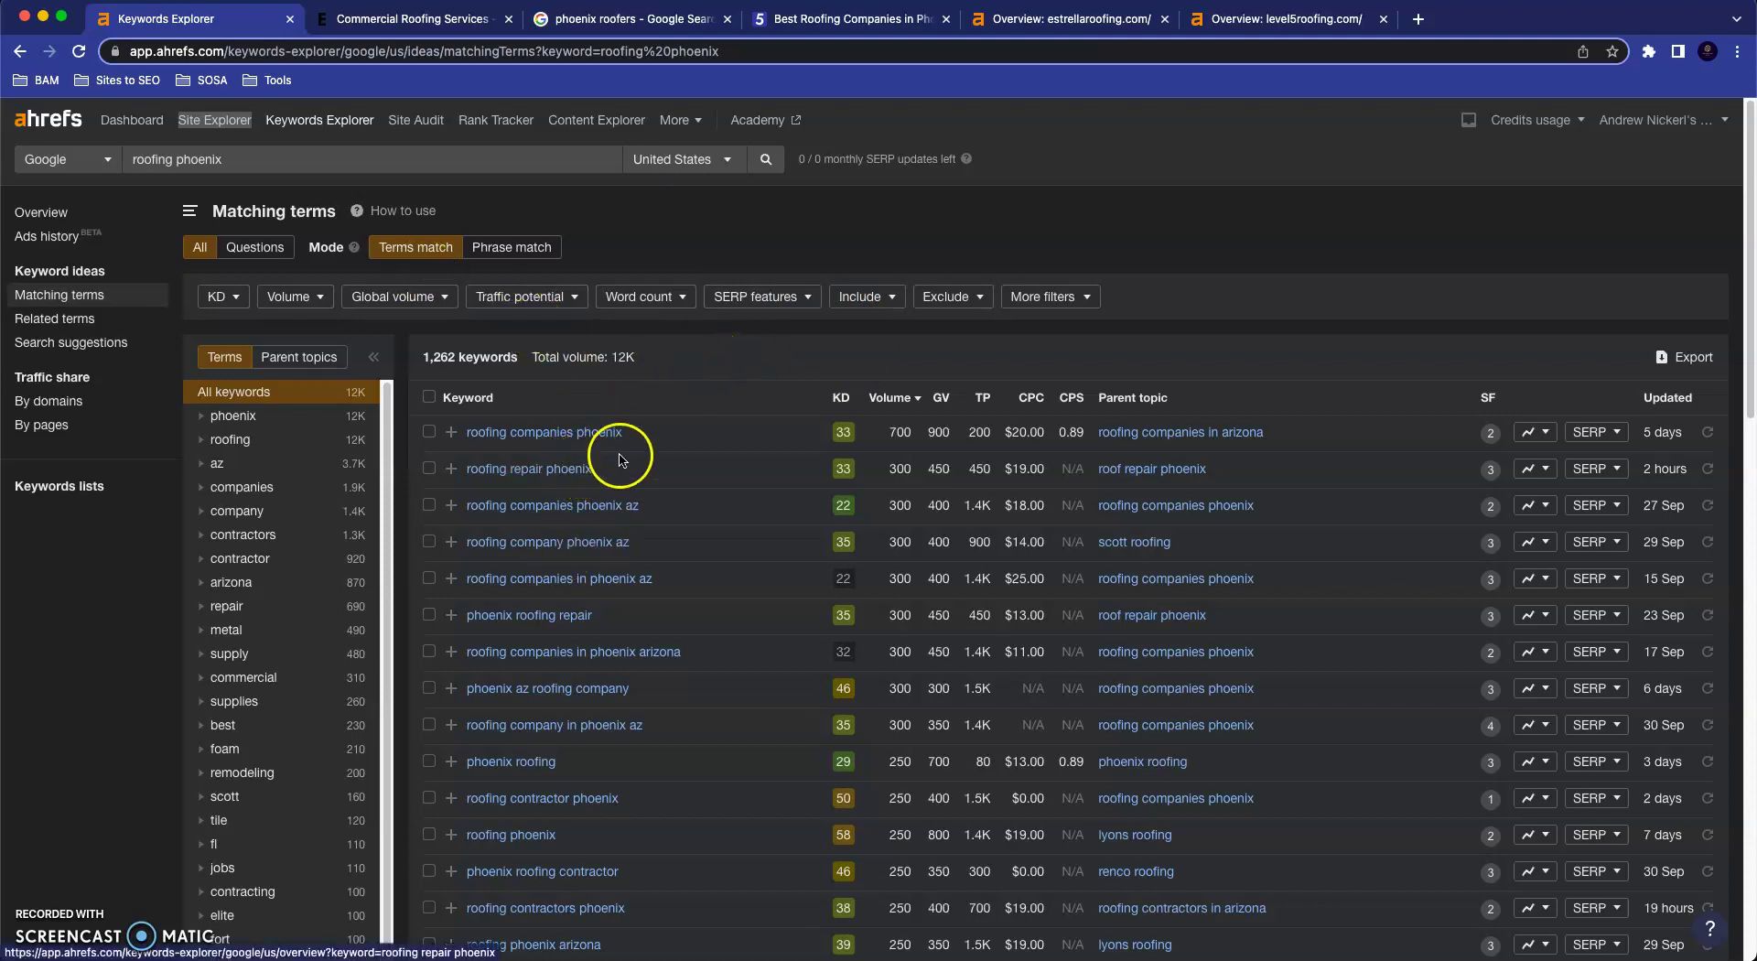
scroll(718, 467, down, 2)
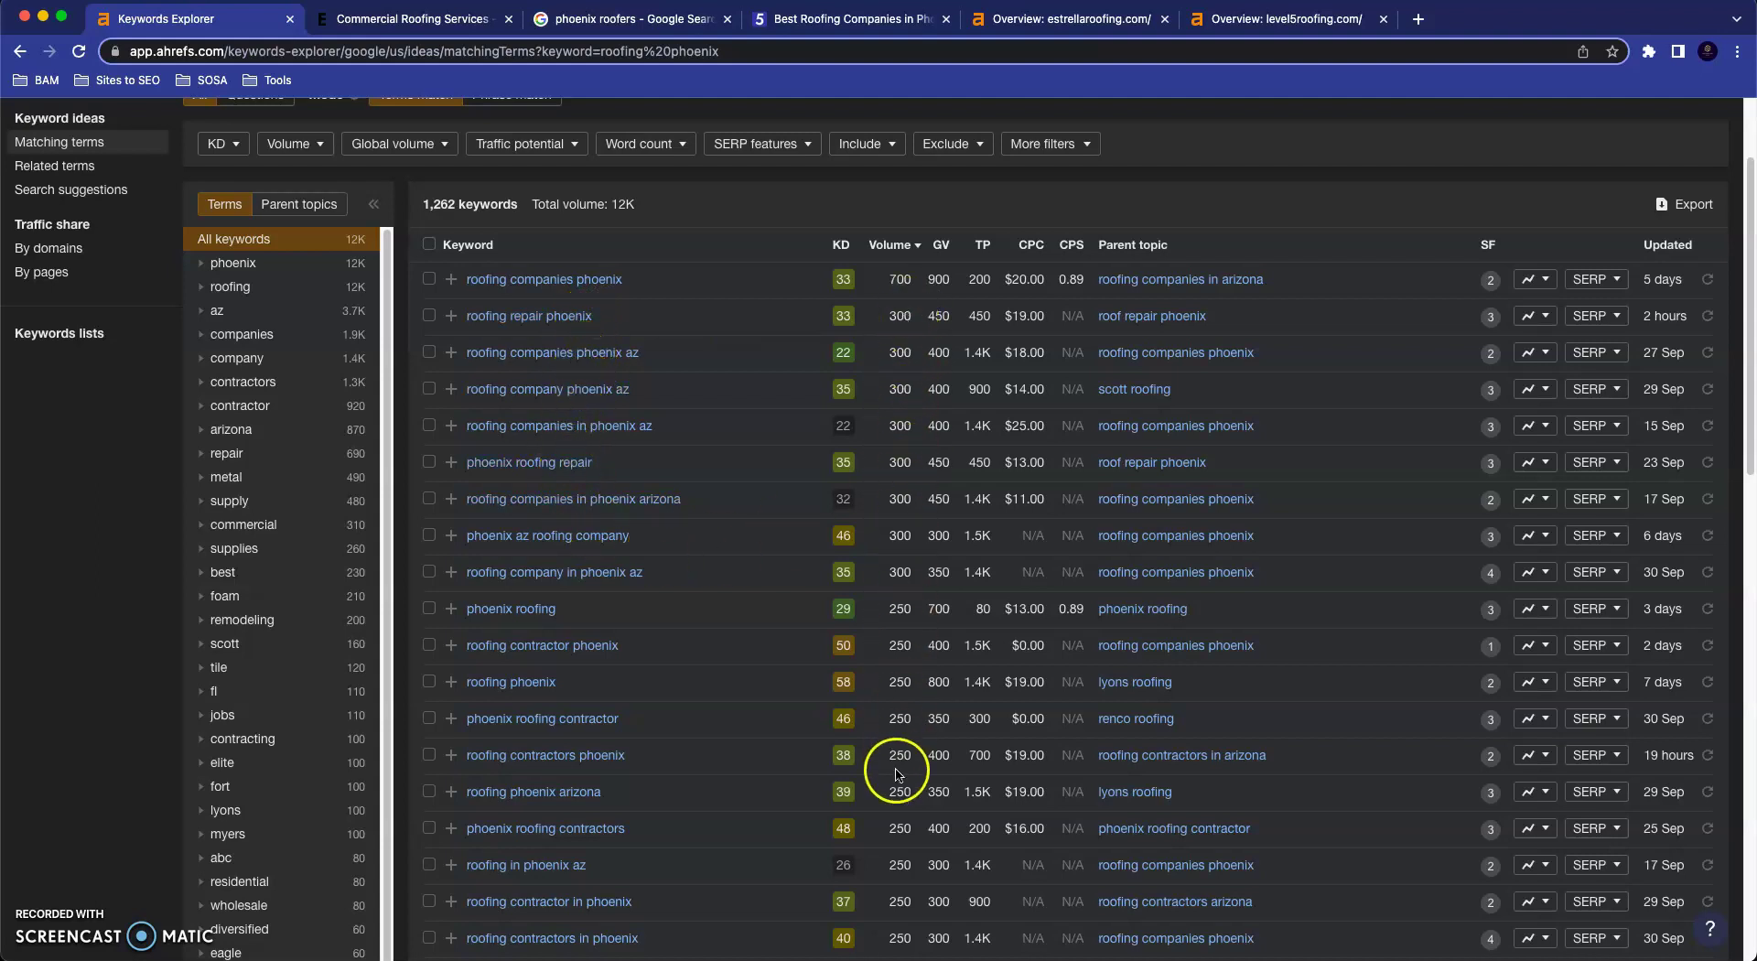
scroll(640, 439, up, 2)
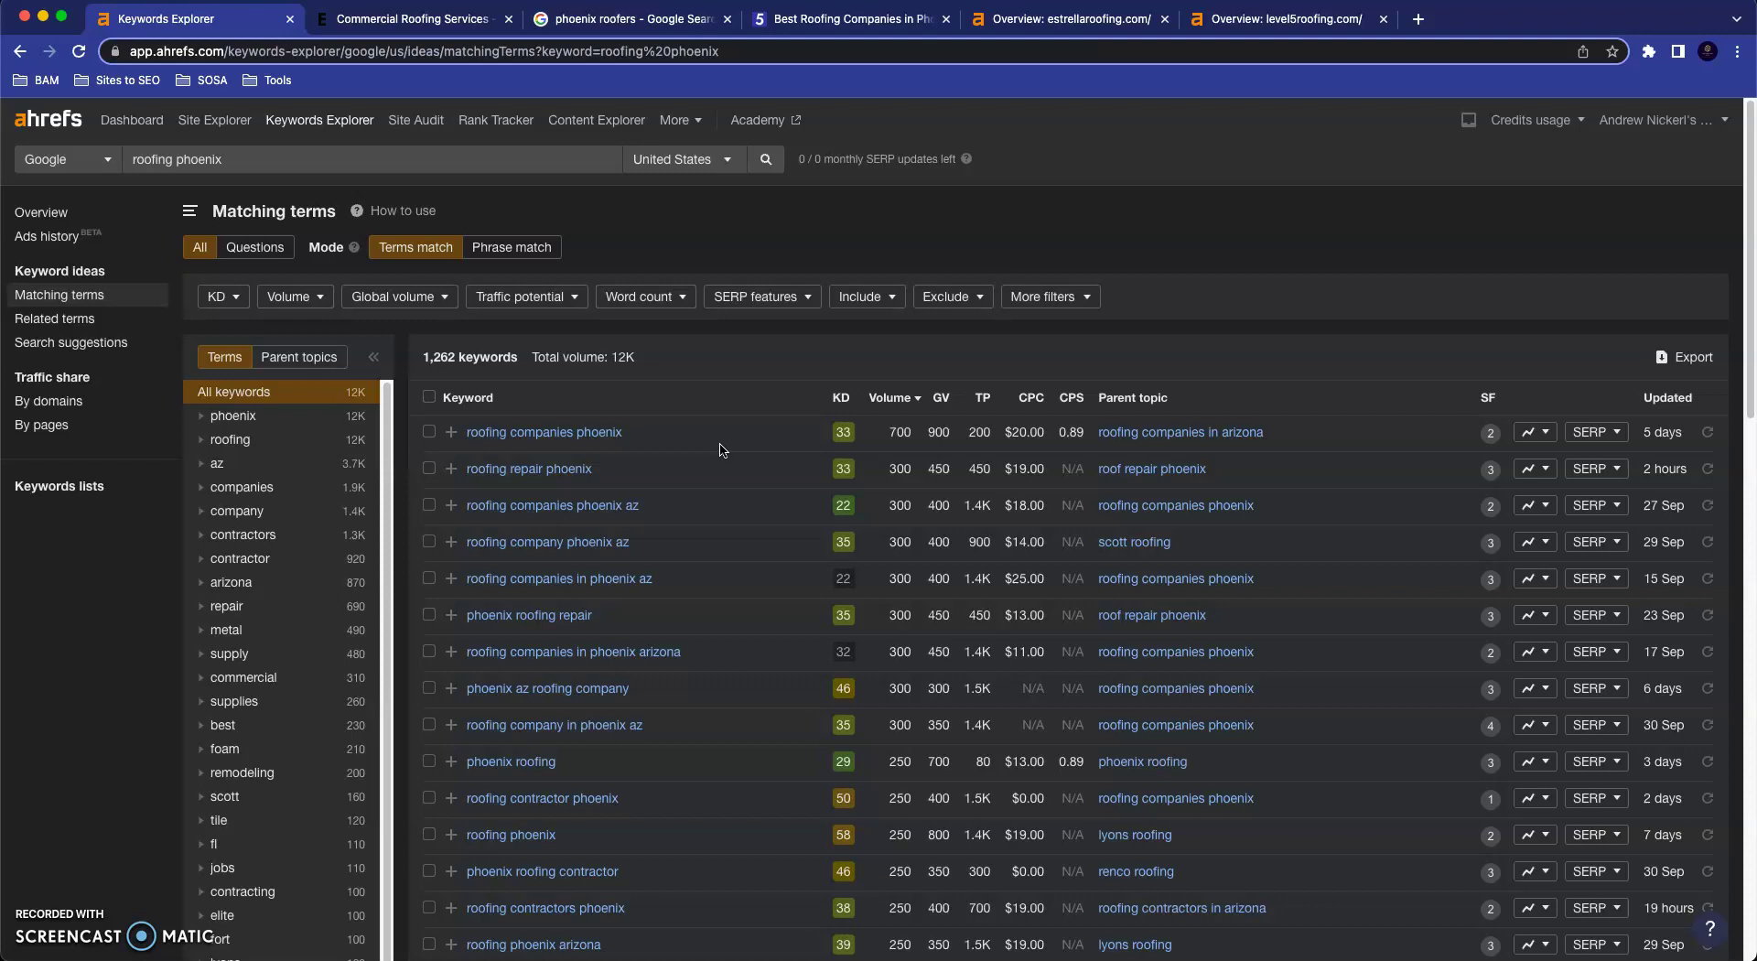
click(754, 409)
Switch to the Estrella Roofing homepage and examine its content through the Roofs & Walk Decks introduction.
click(412, 19)
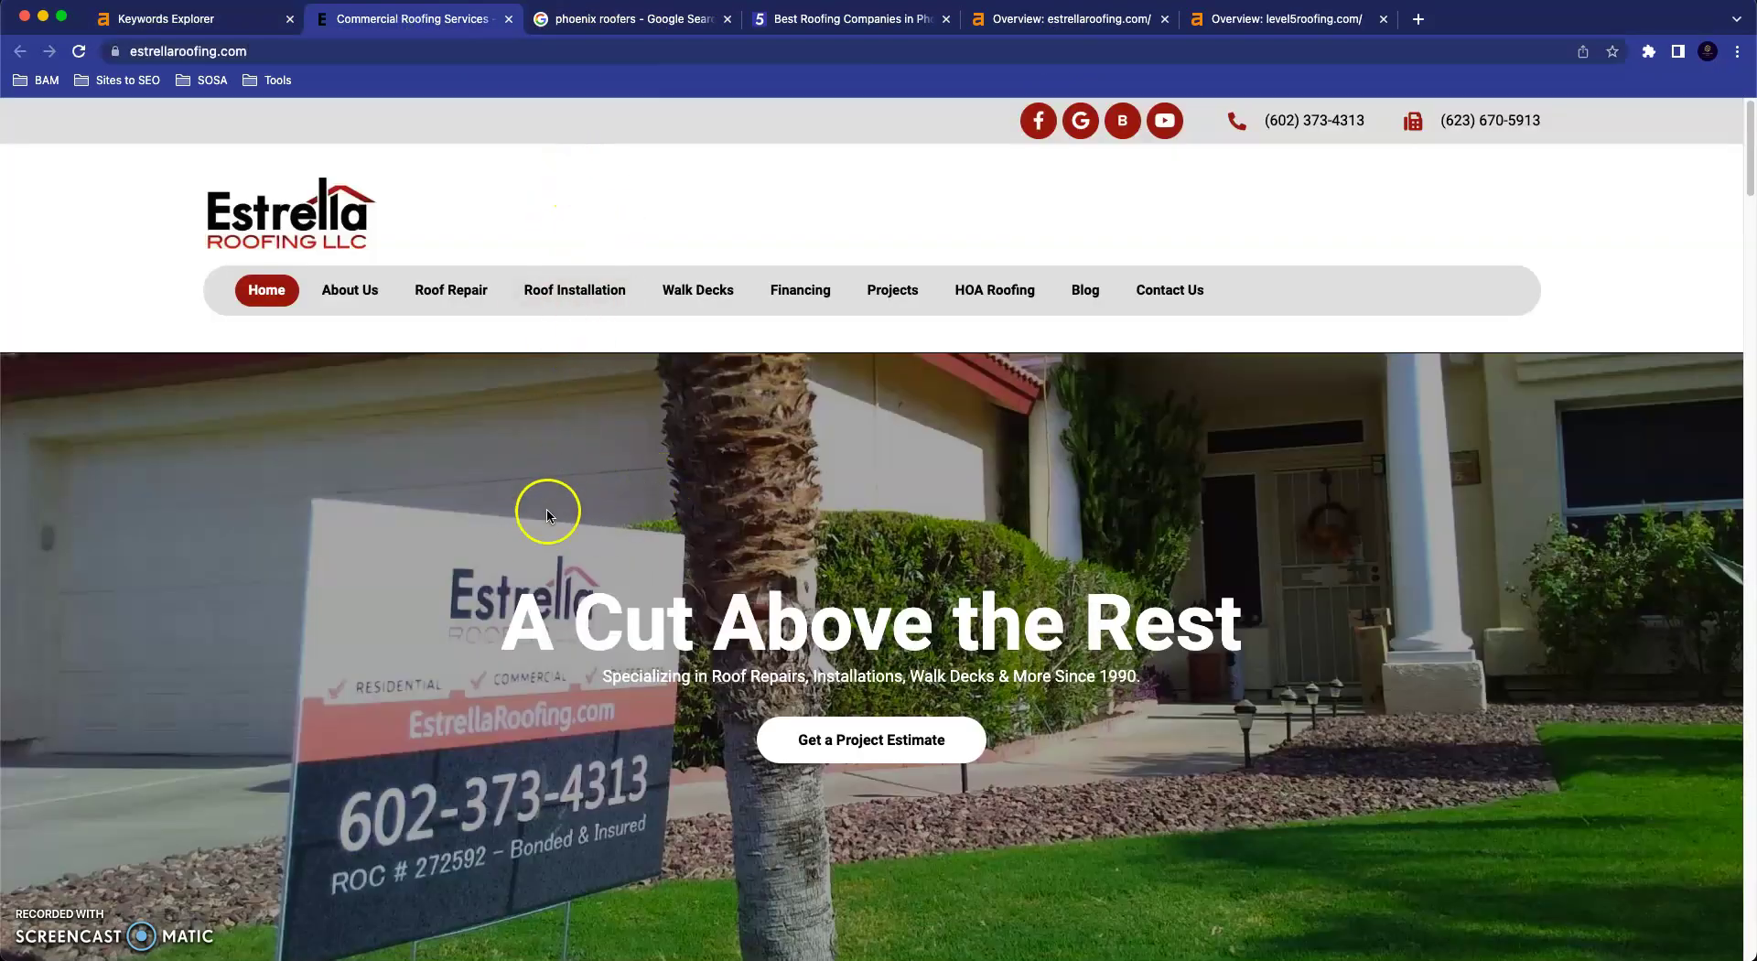
scroll(569, 531, down, 10)
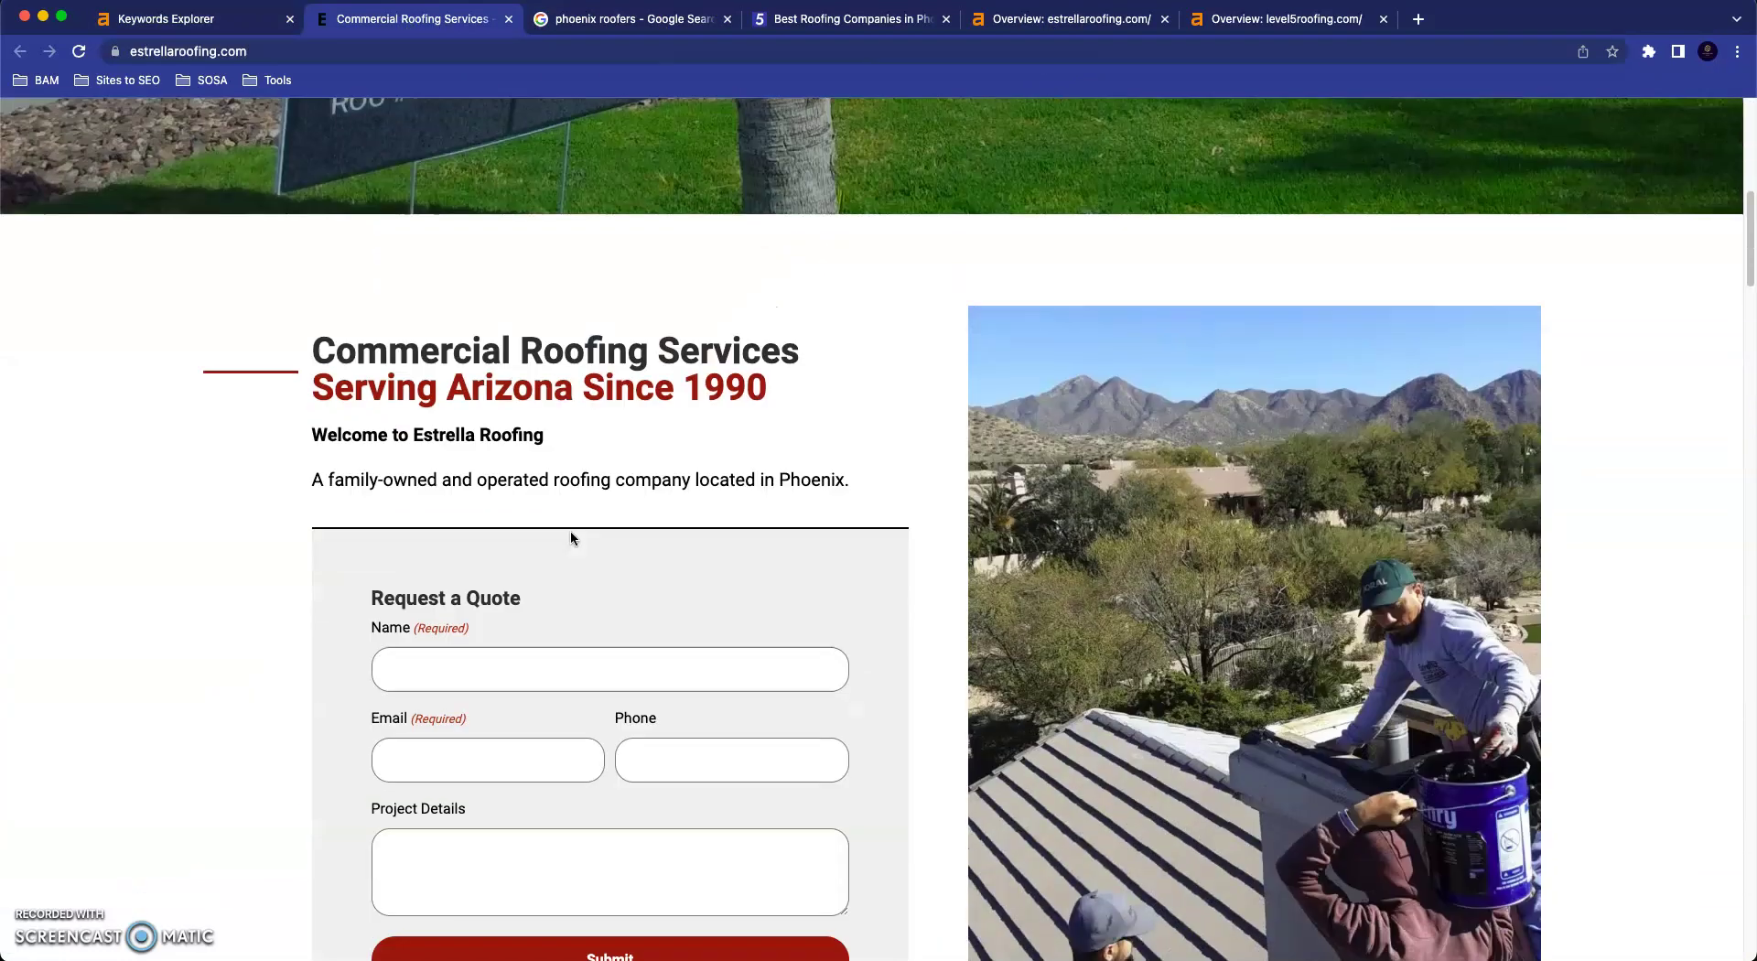
scroll(540, 542, down, 15)
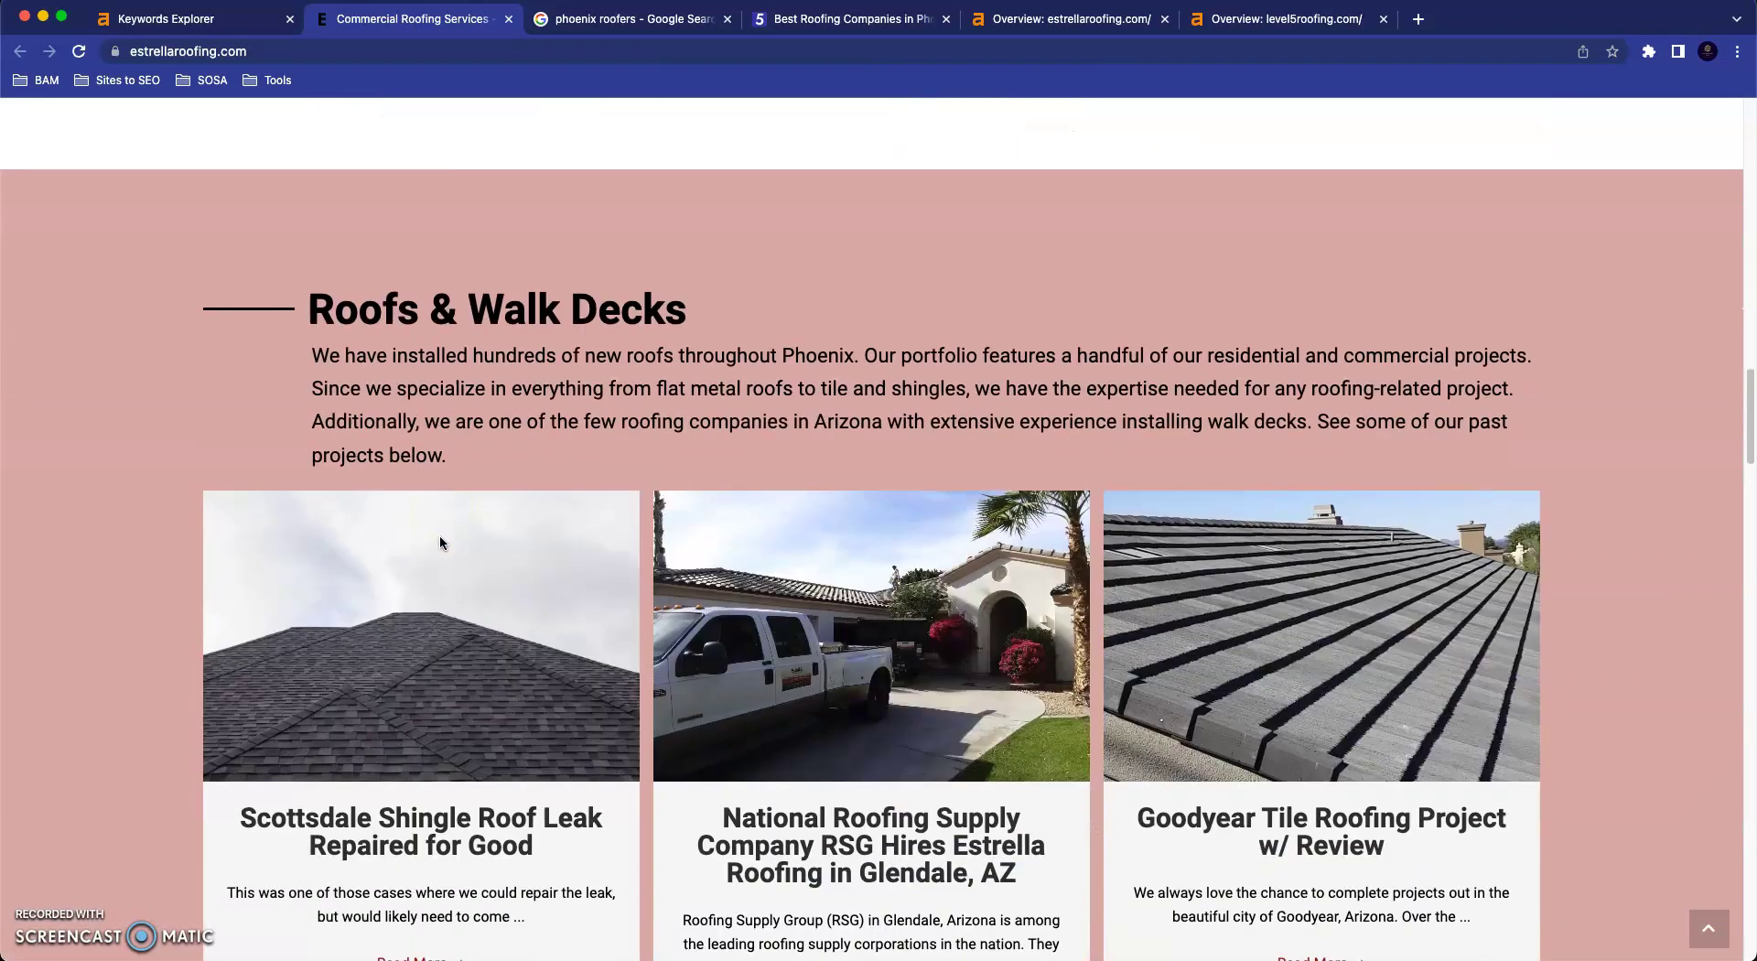
drag(275, 295, 718, 422)
click(719, 422)
scroll(110, 528, down, 12)
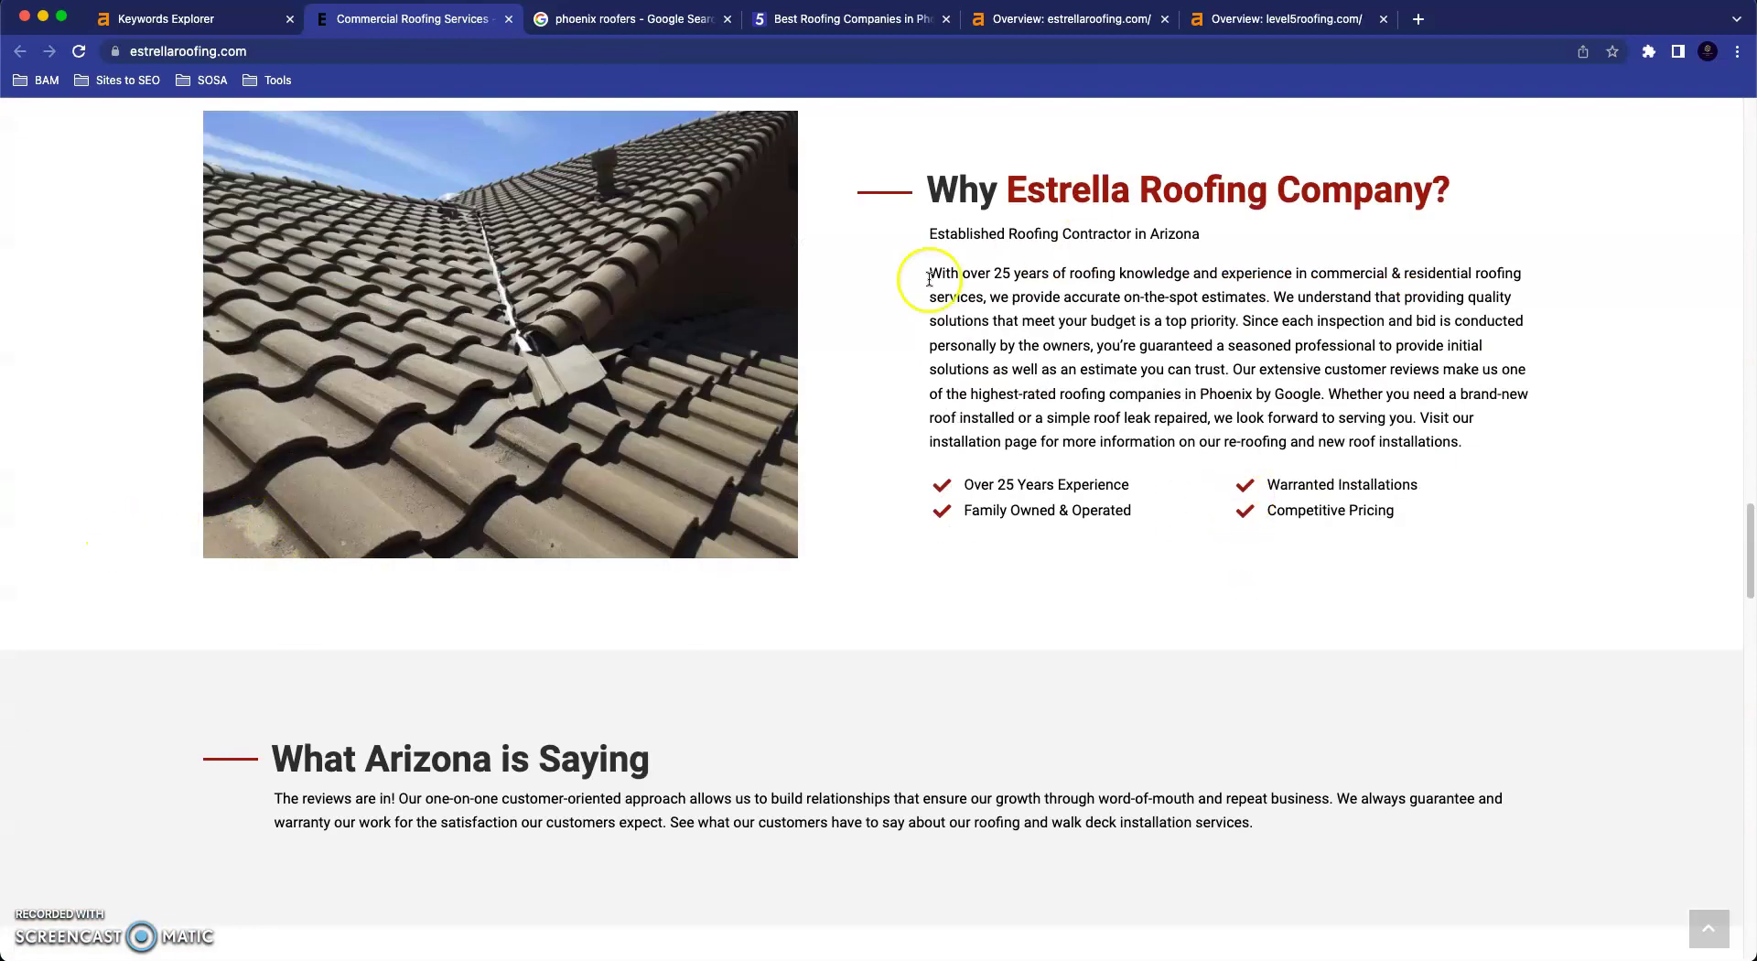
Examine the "Why Estrella Roofing Company?" text and the remaining homepage sections through the Company Blog.
drag(918, 193, 1468, 456)
click(1468, 457)
scroll(608, 764, down, 3)
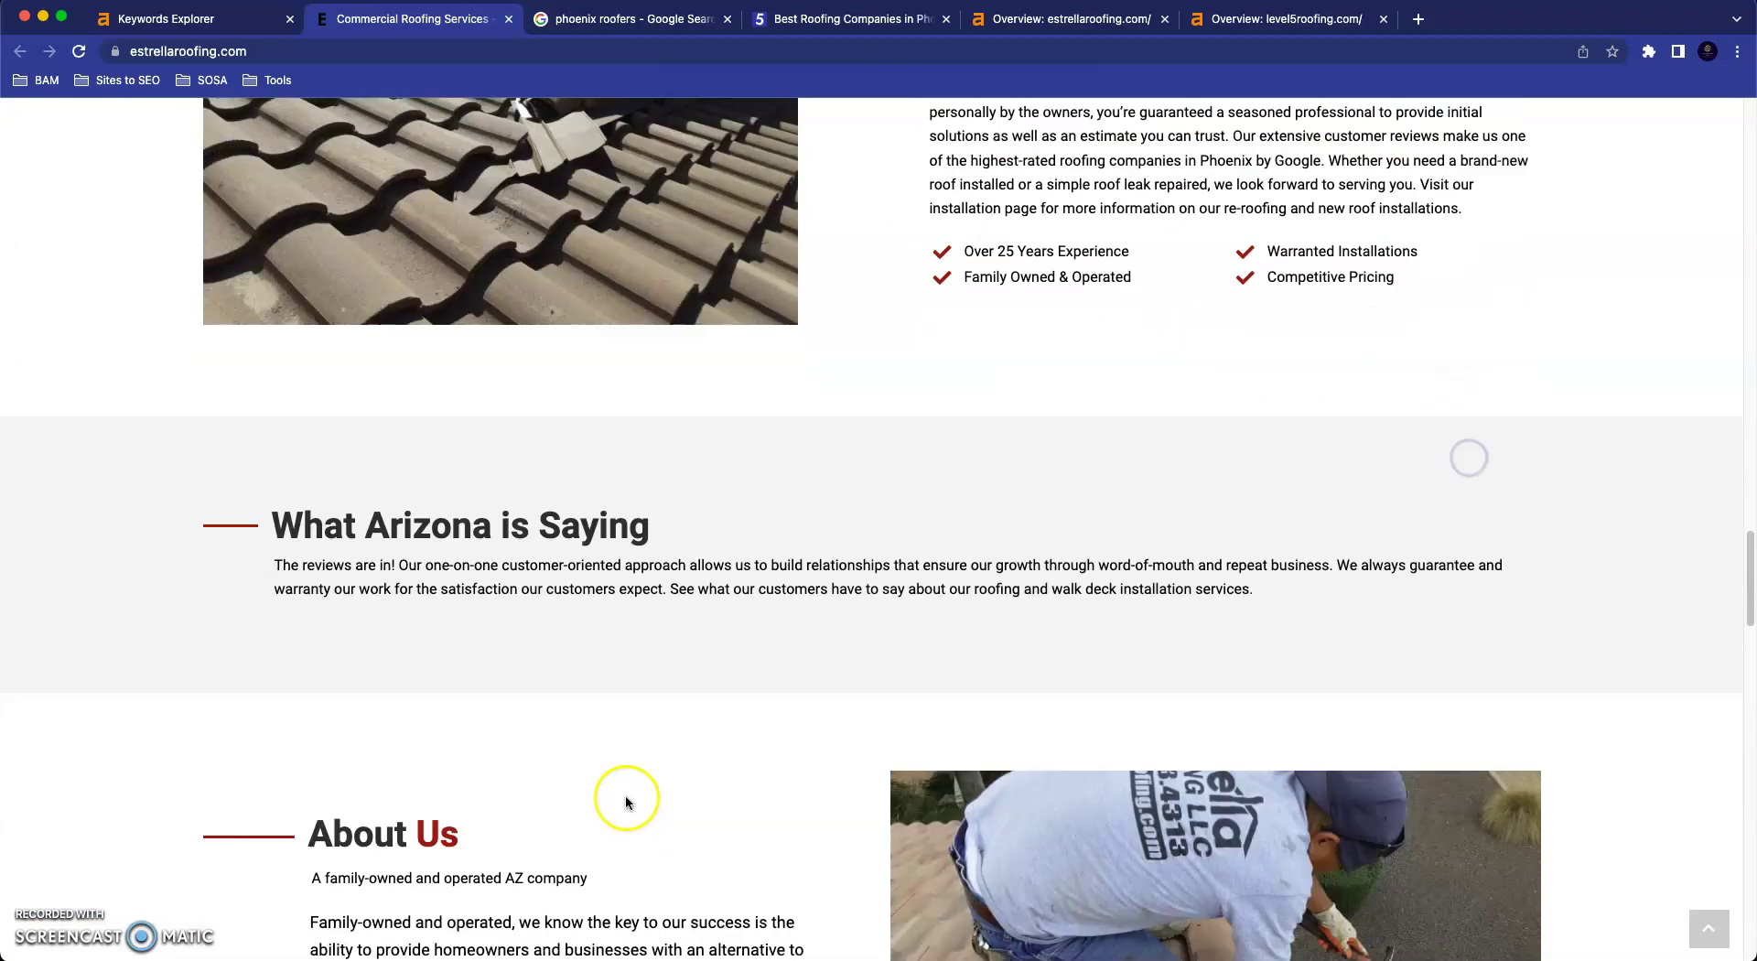
scroll(647, 628, down, 7)
scroll(604, 650, down, 14)
scroll(726, 755, down, 3)
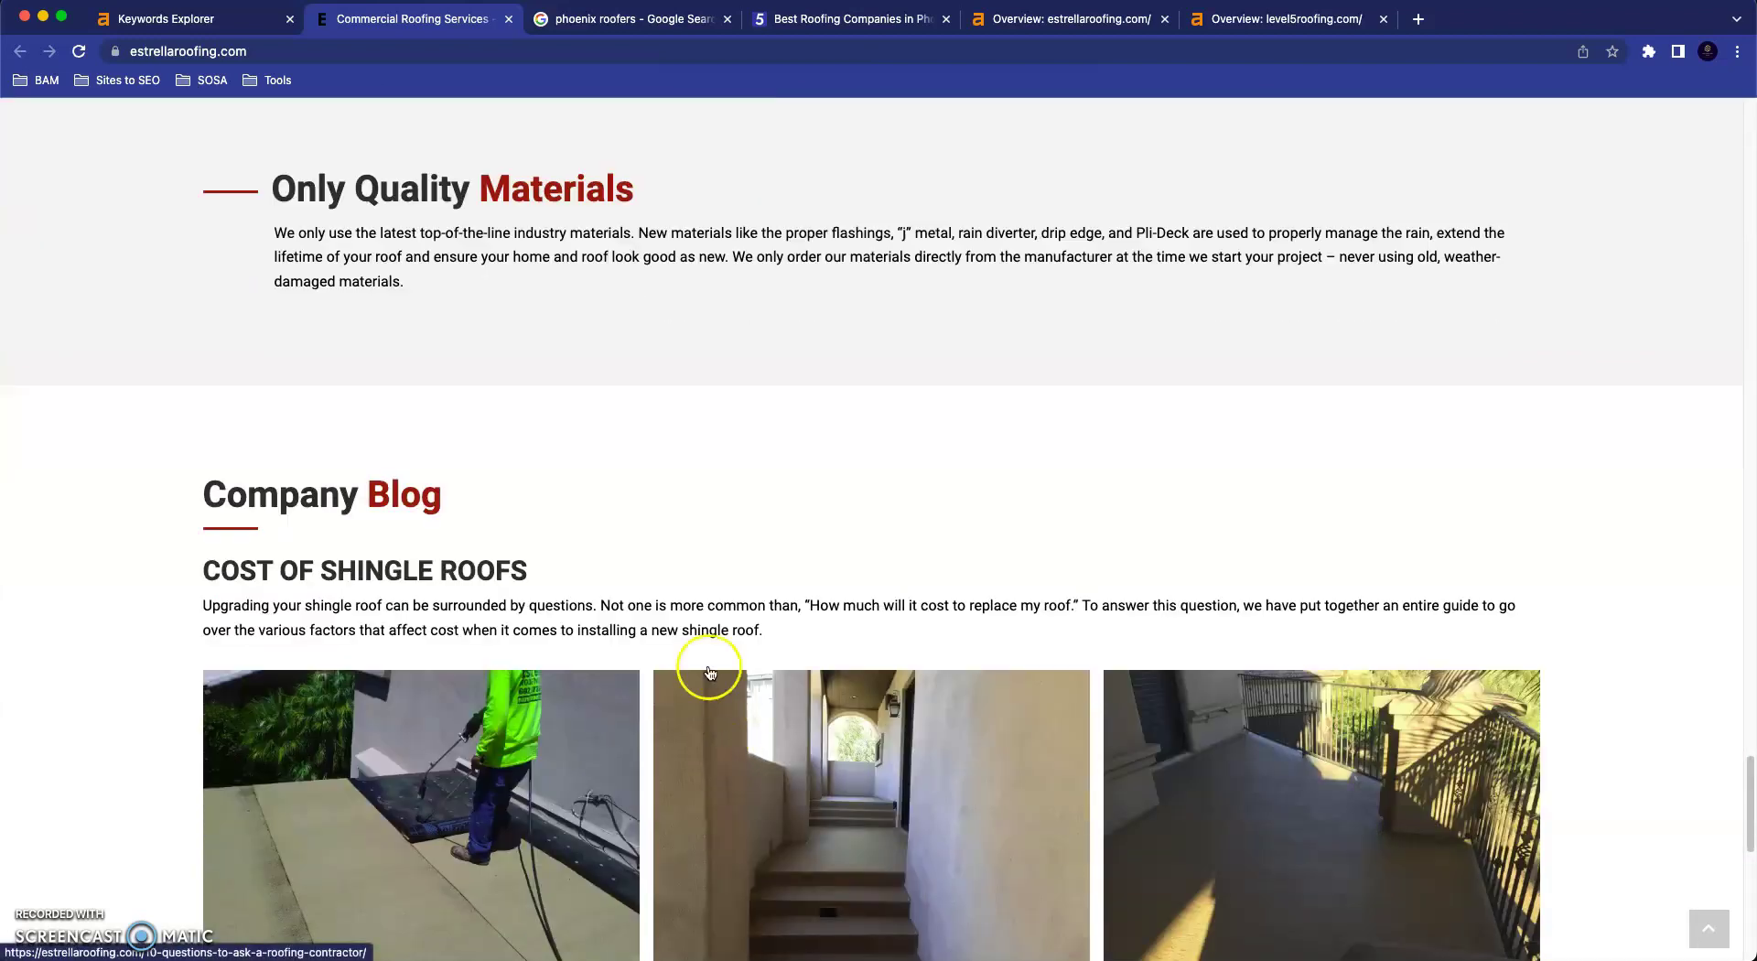
scroll(694, 715, up, 20)
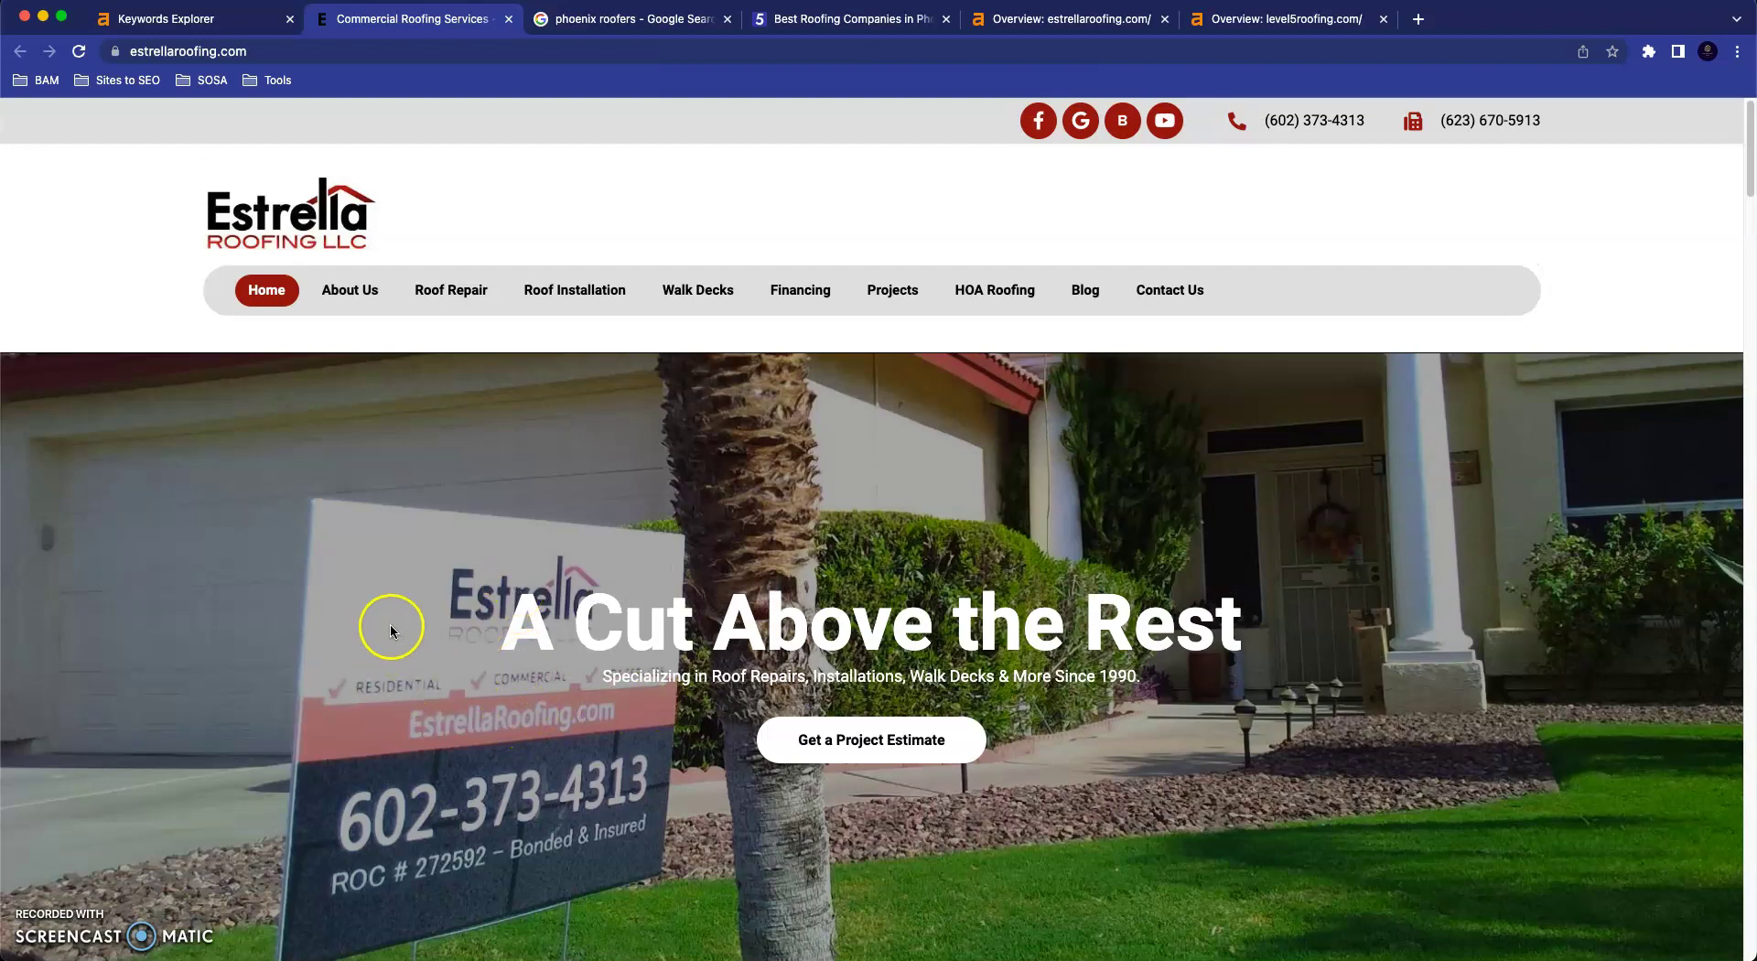
Highlight the phrase "roofing companies in Arizona" in the homepage's Roofs & Walk Decks paragraph.
scroll(383, 632, down, 4)
scroll(381, 628, up, 4)
scroll(381, 628, down, 6)
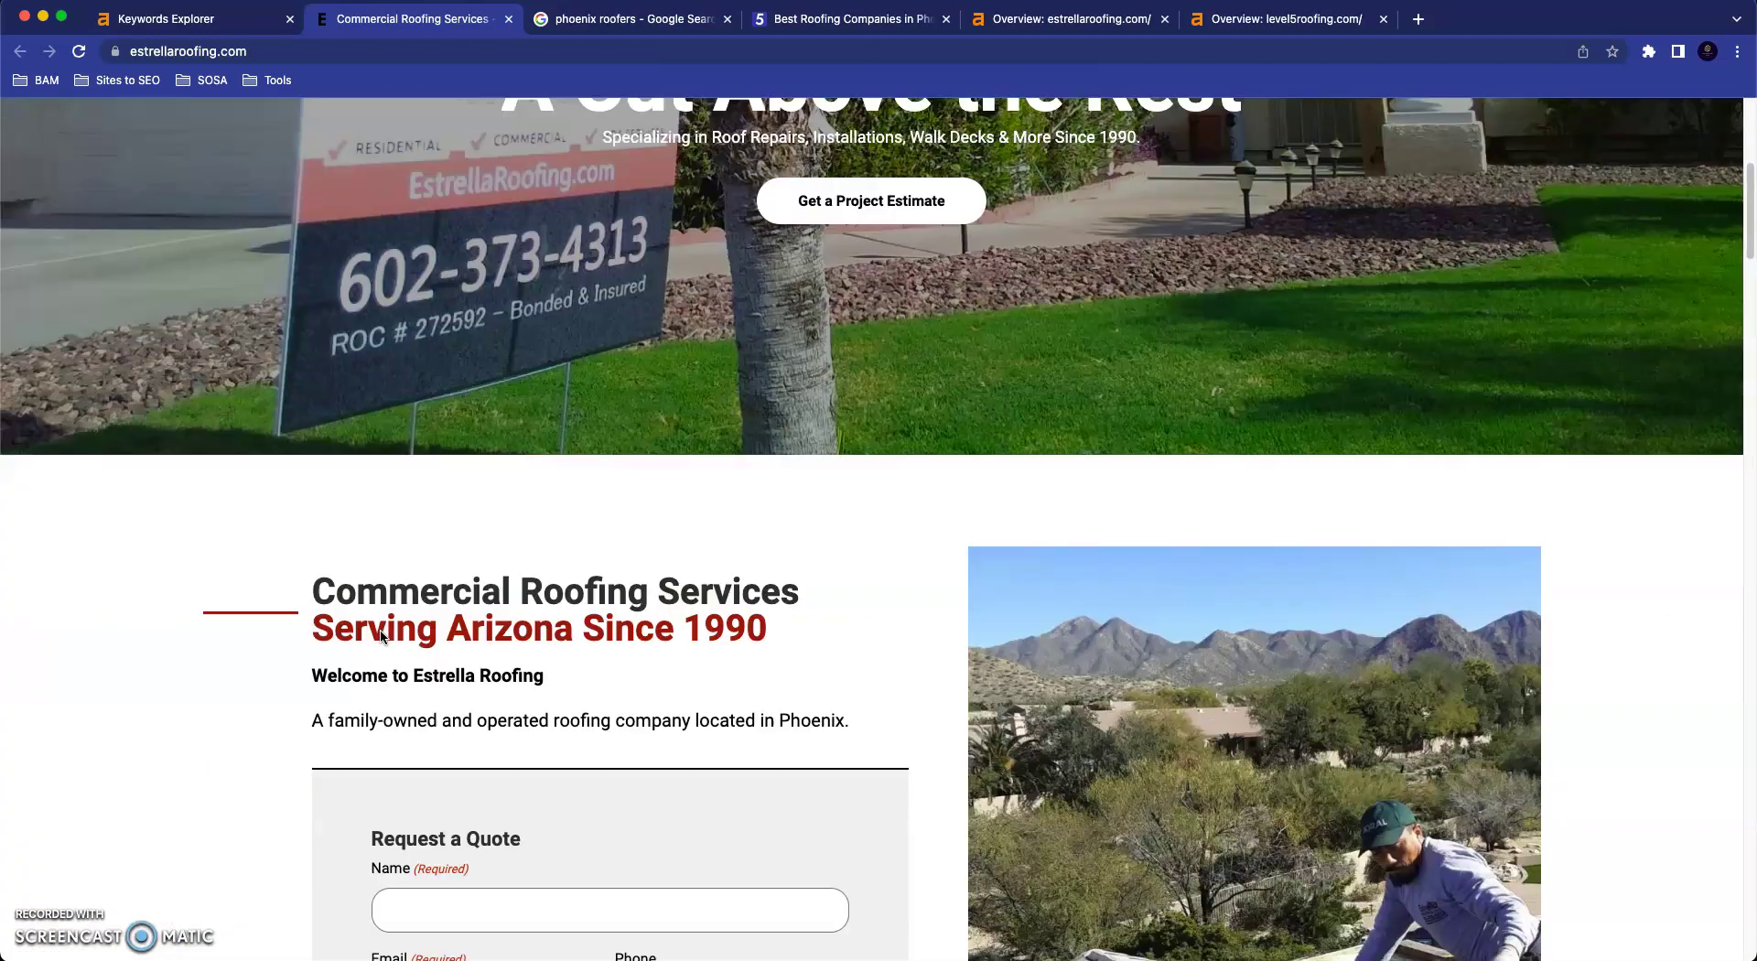
scroll(381, 632, down, 15)
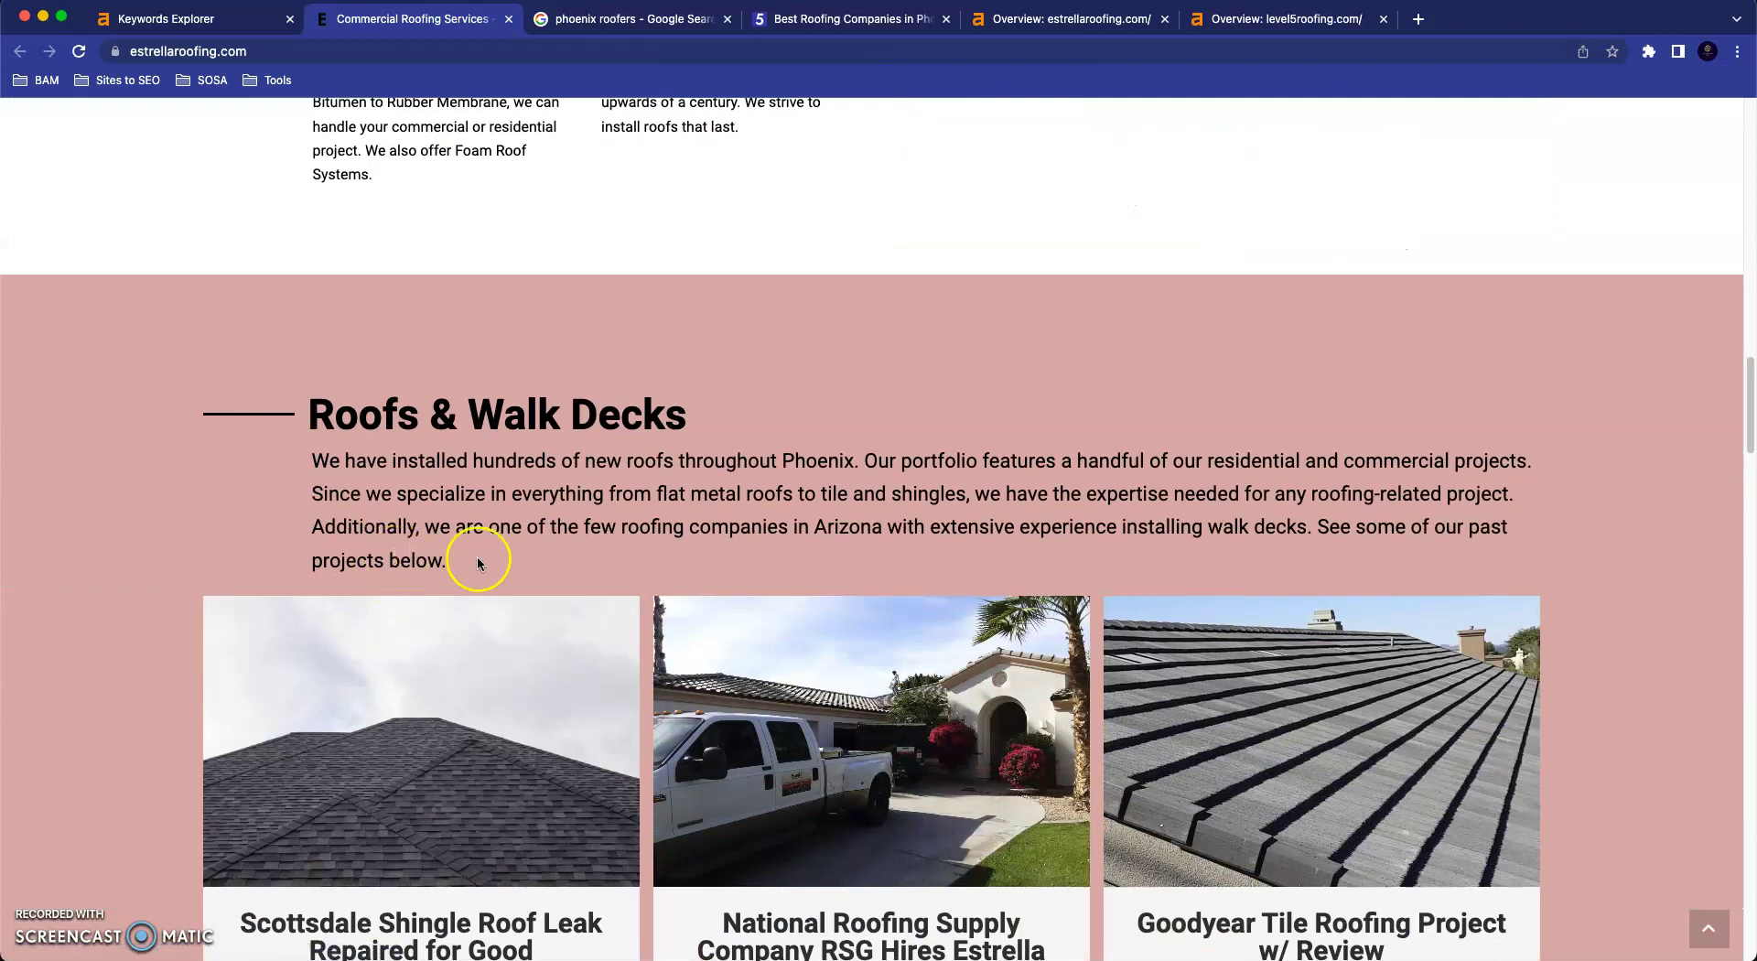
scroll(275, 623, down, 2)
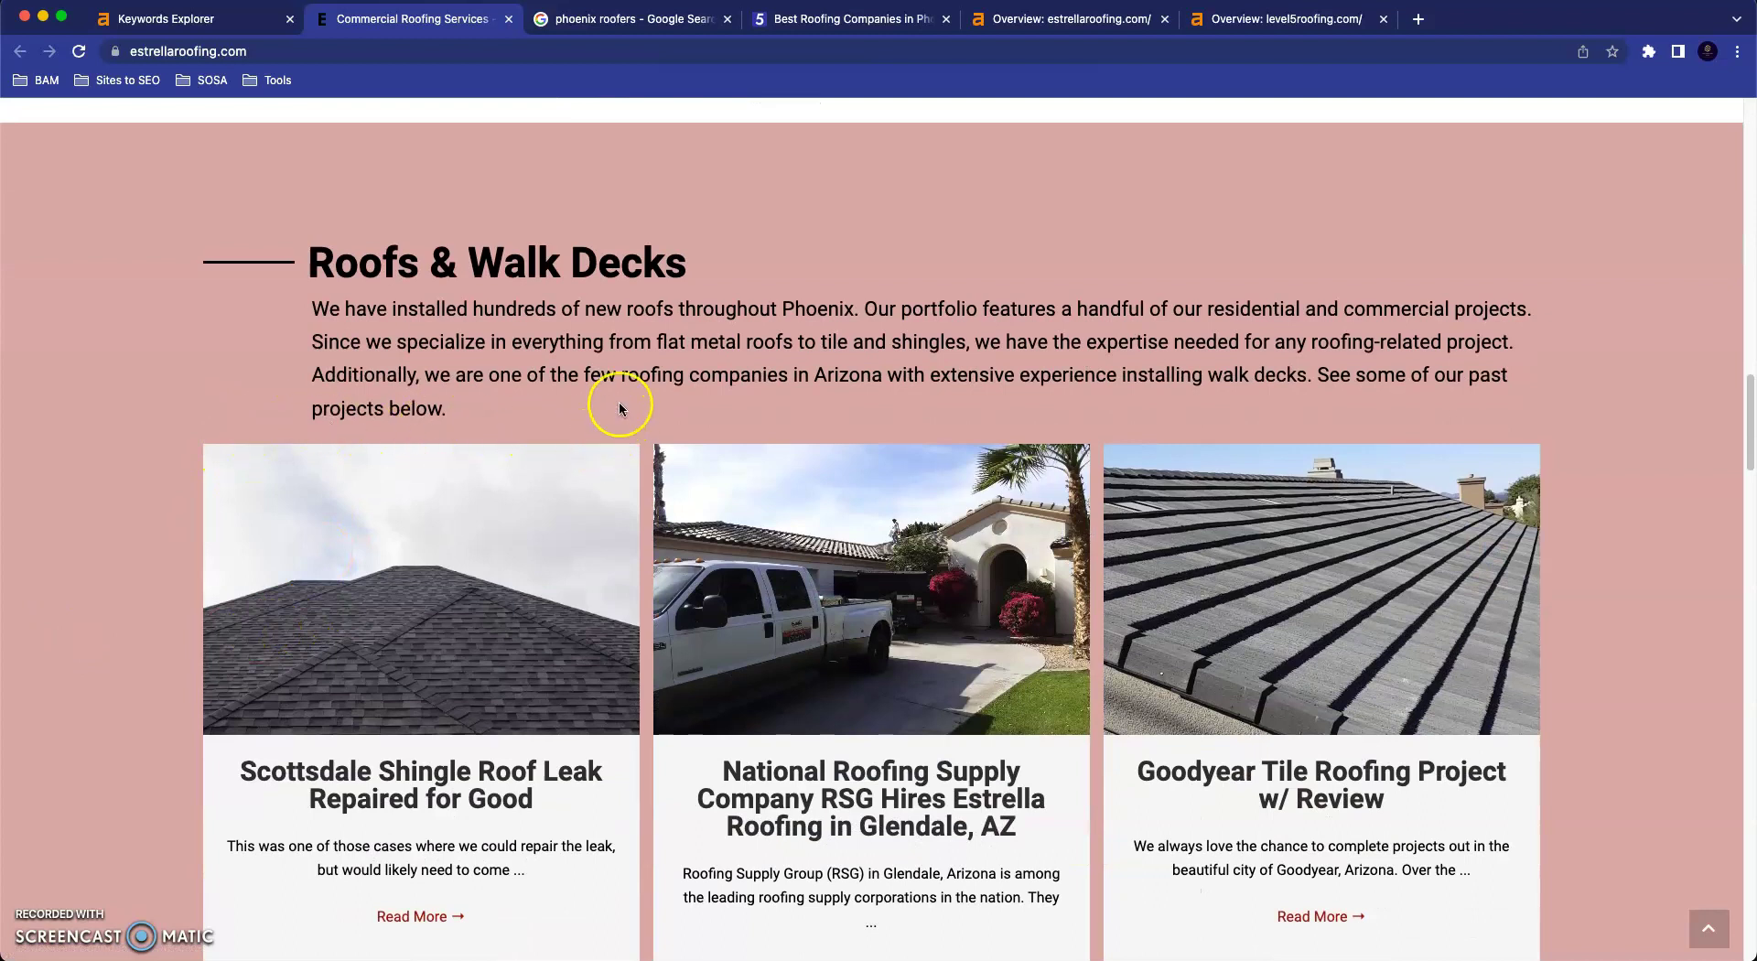
drag(621, 375, 880, 389)
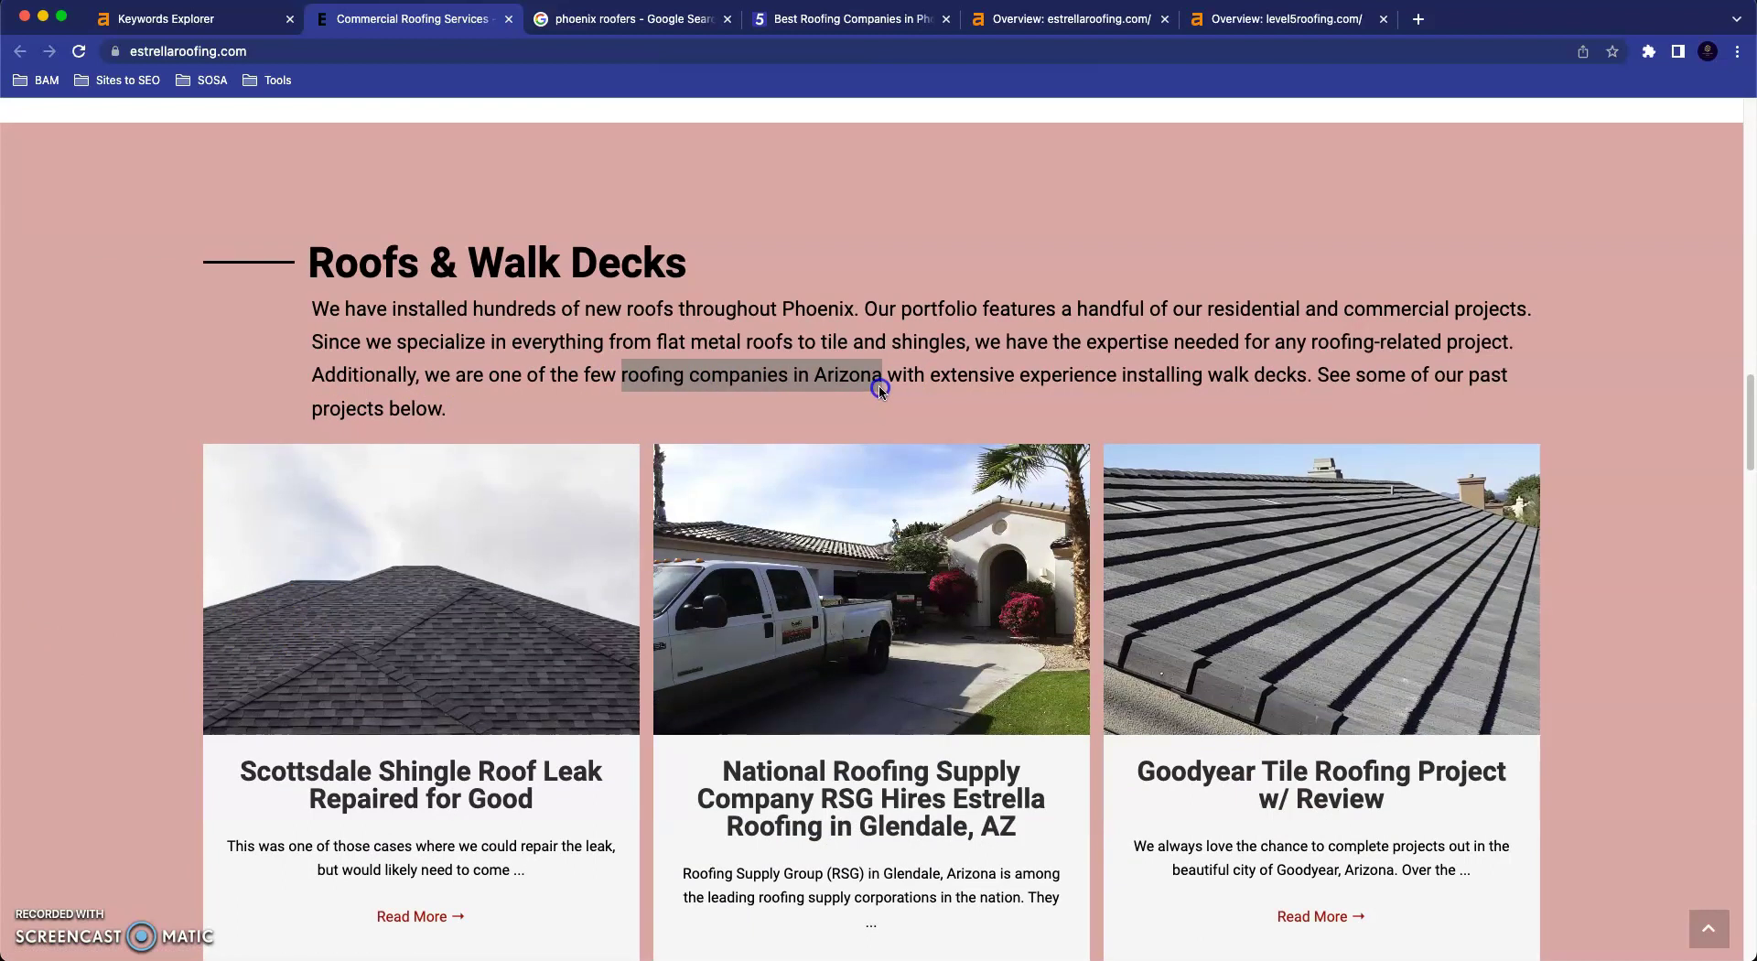
click(712, 407)
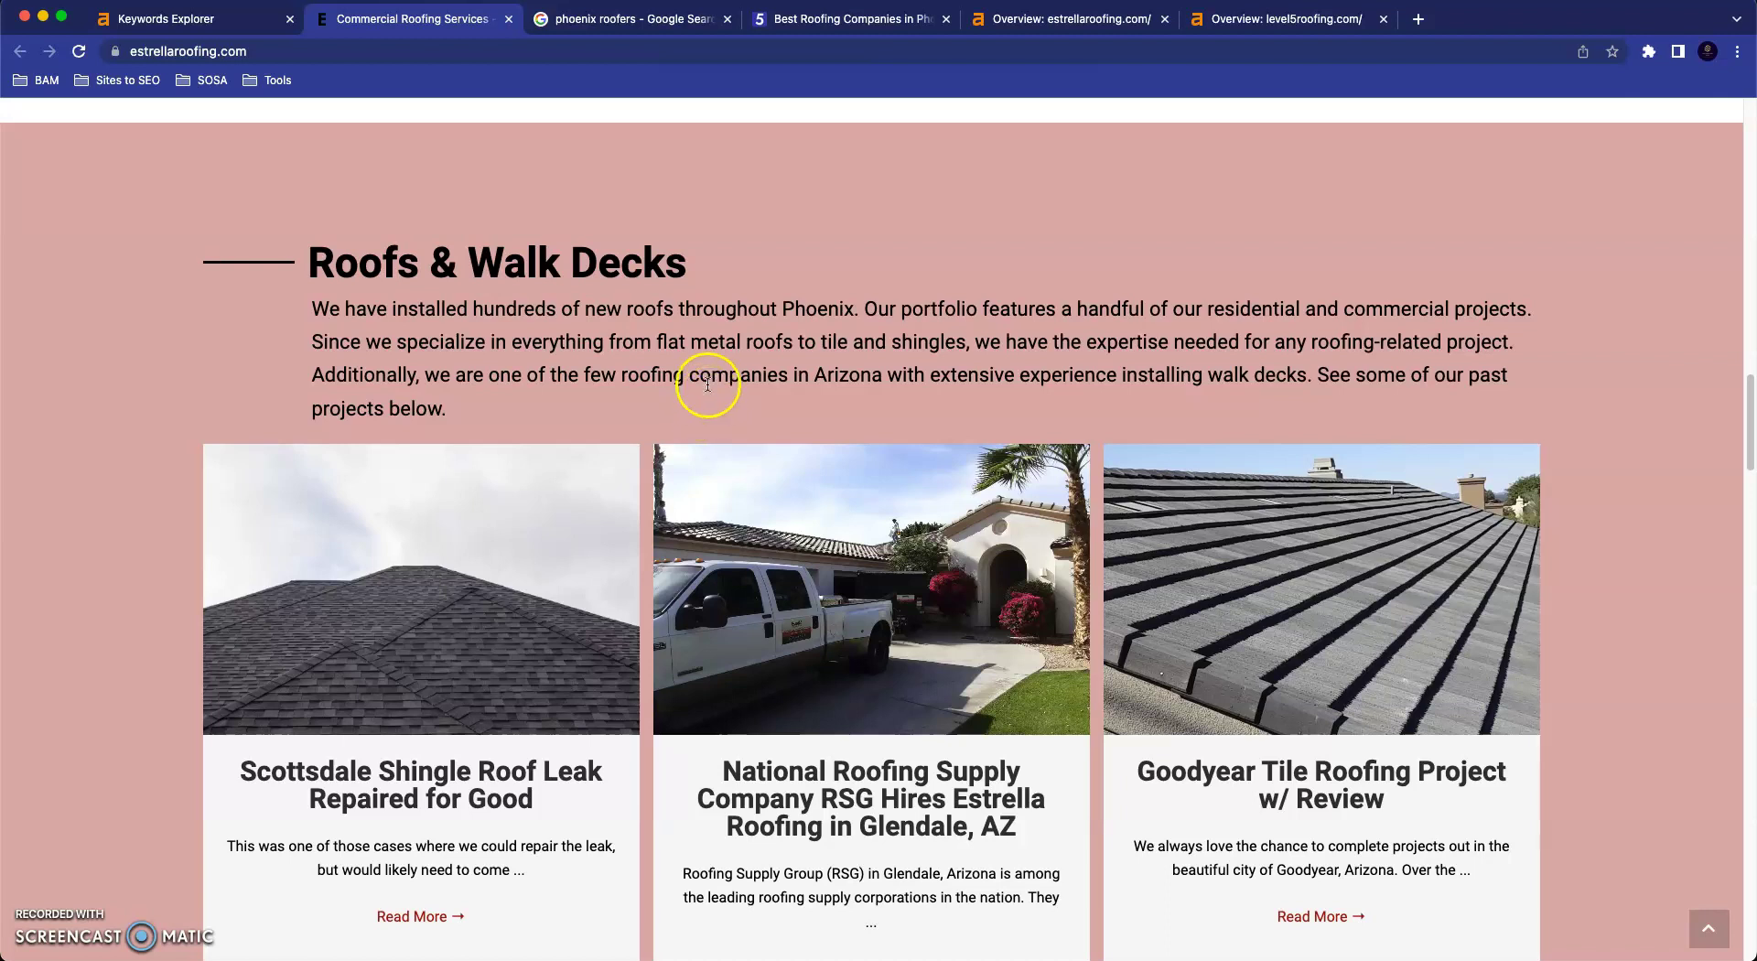
Revisit the "roofing phoenix" keyword list, and look through the Google organic results for "phoenix roofers".
click(248, 19)
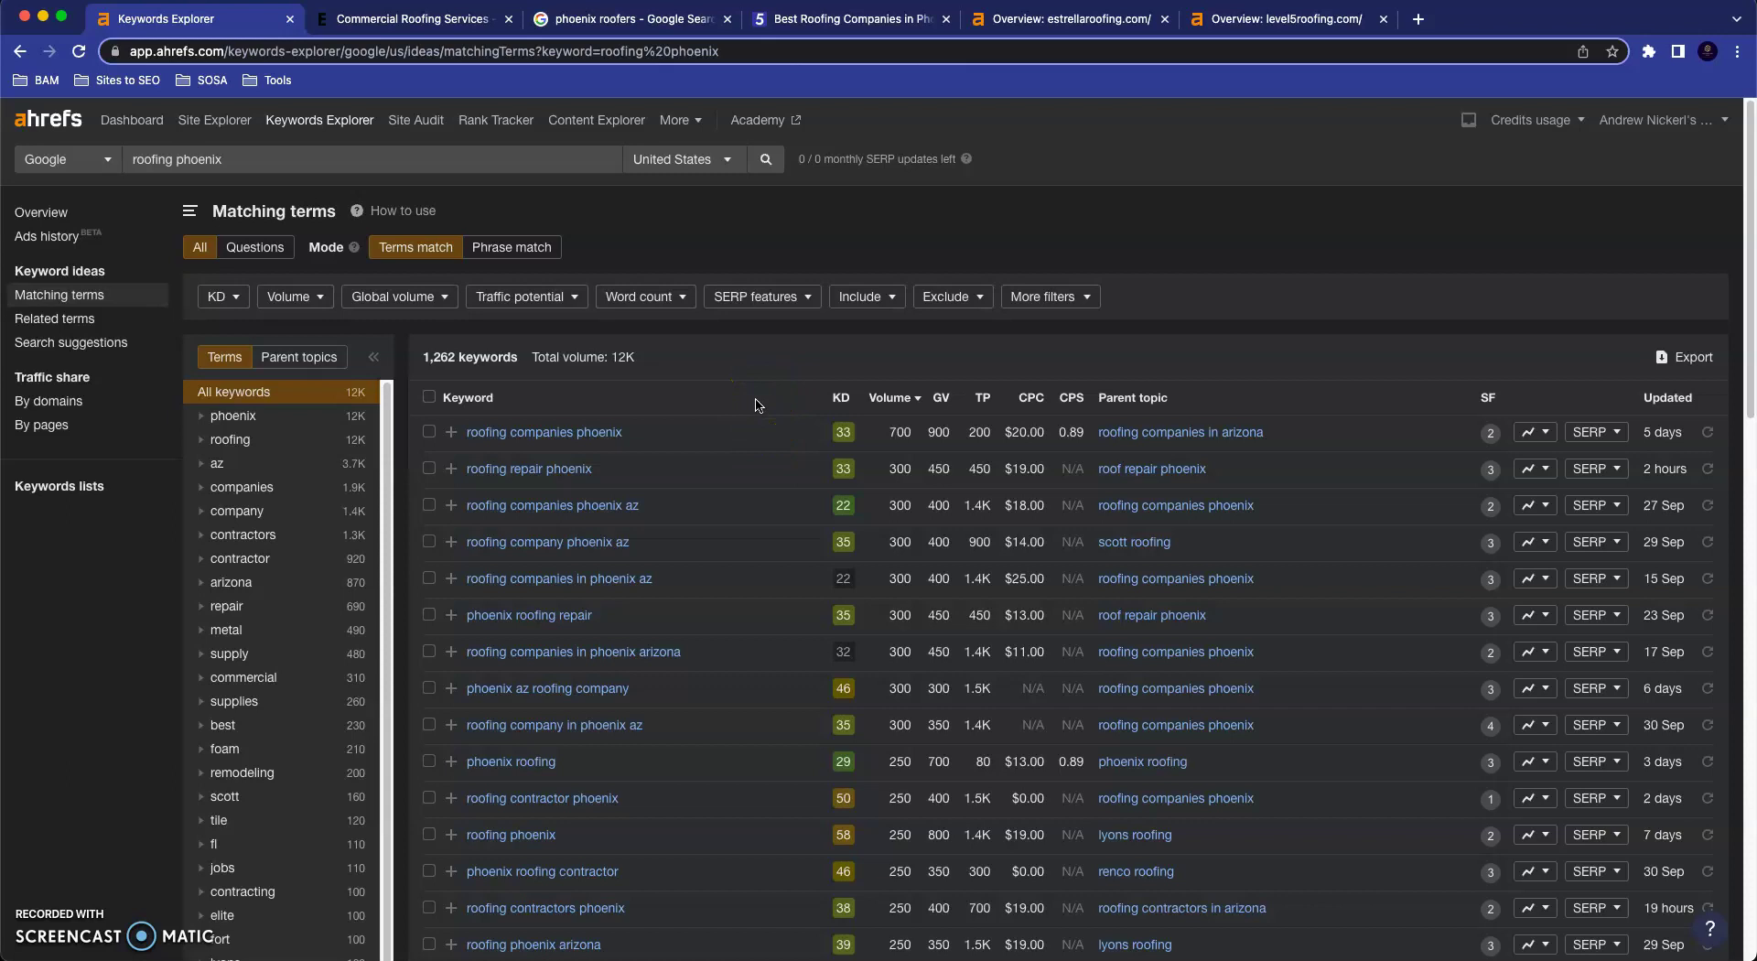
click(604, 19)
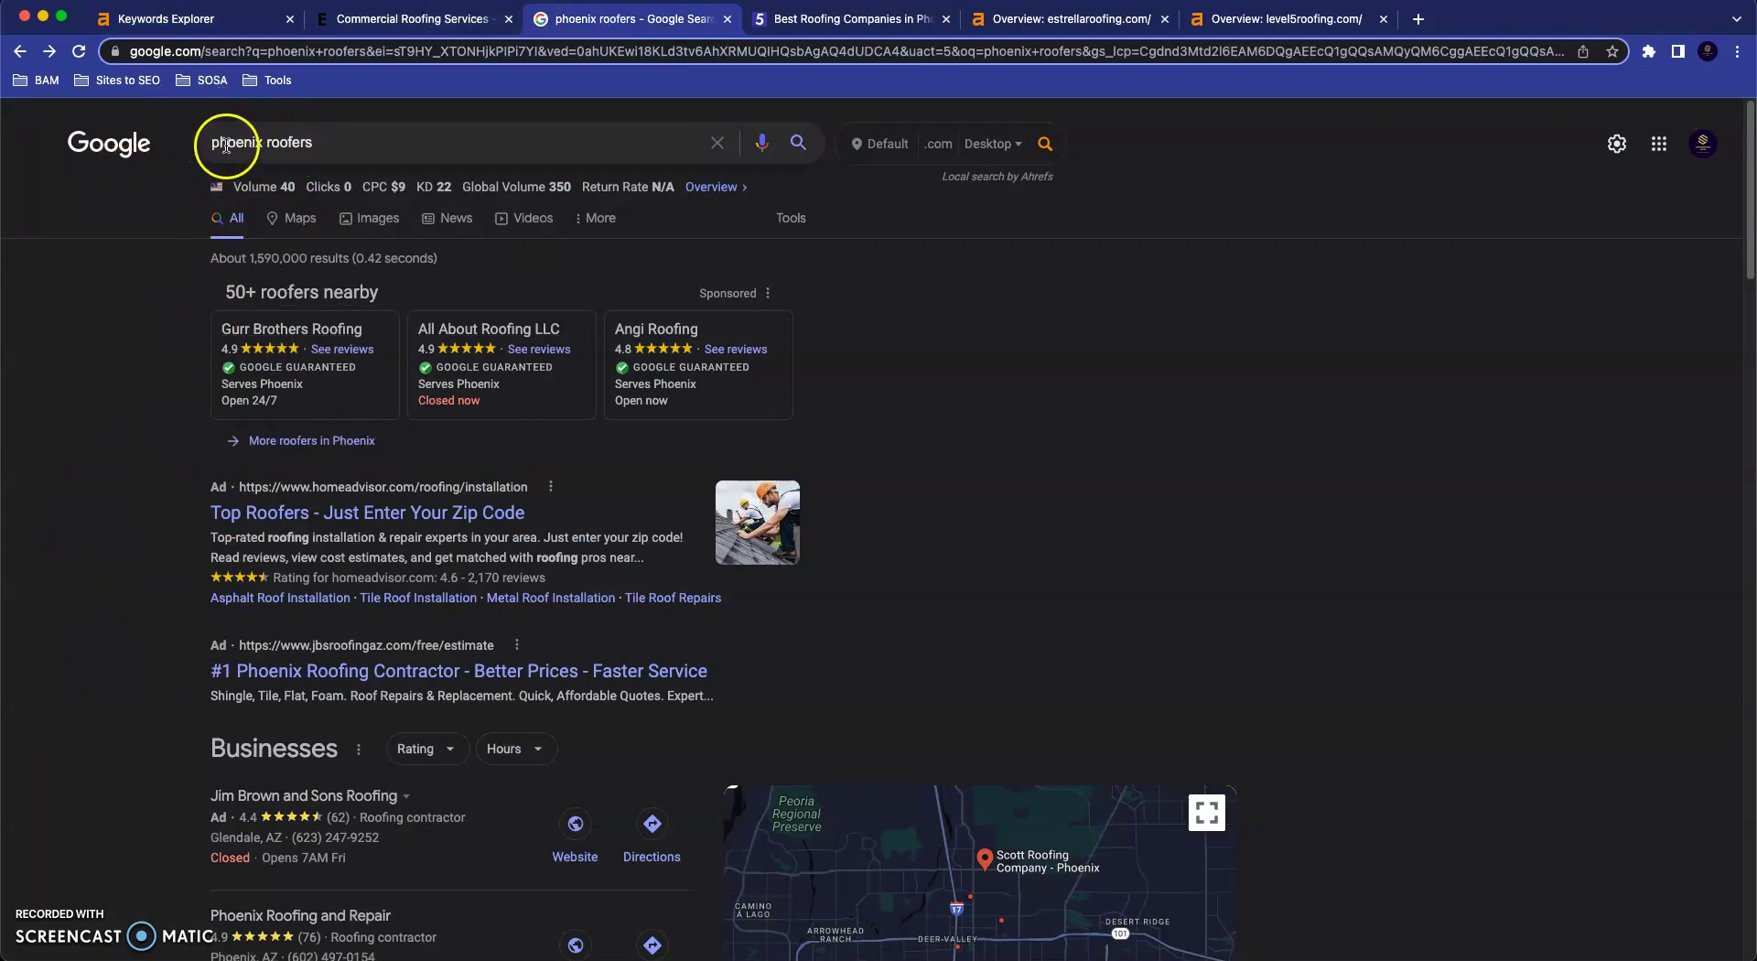
scroll(101, 567, down, 5)
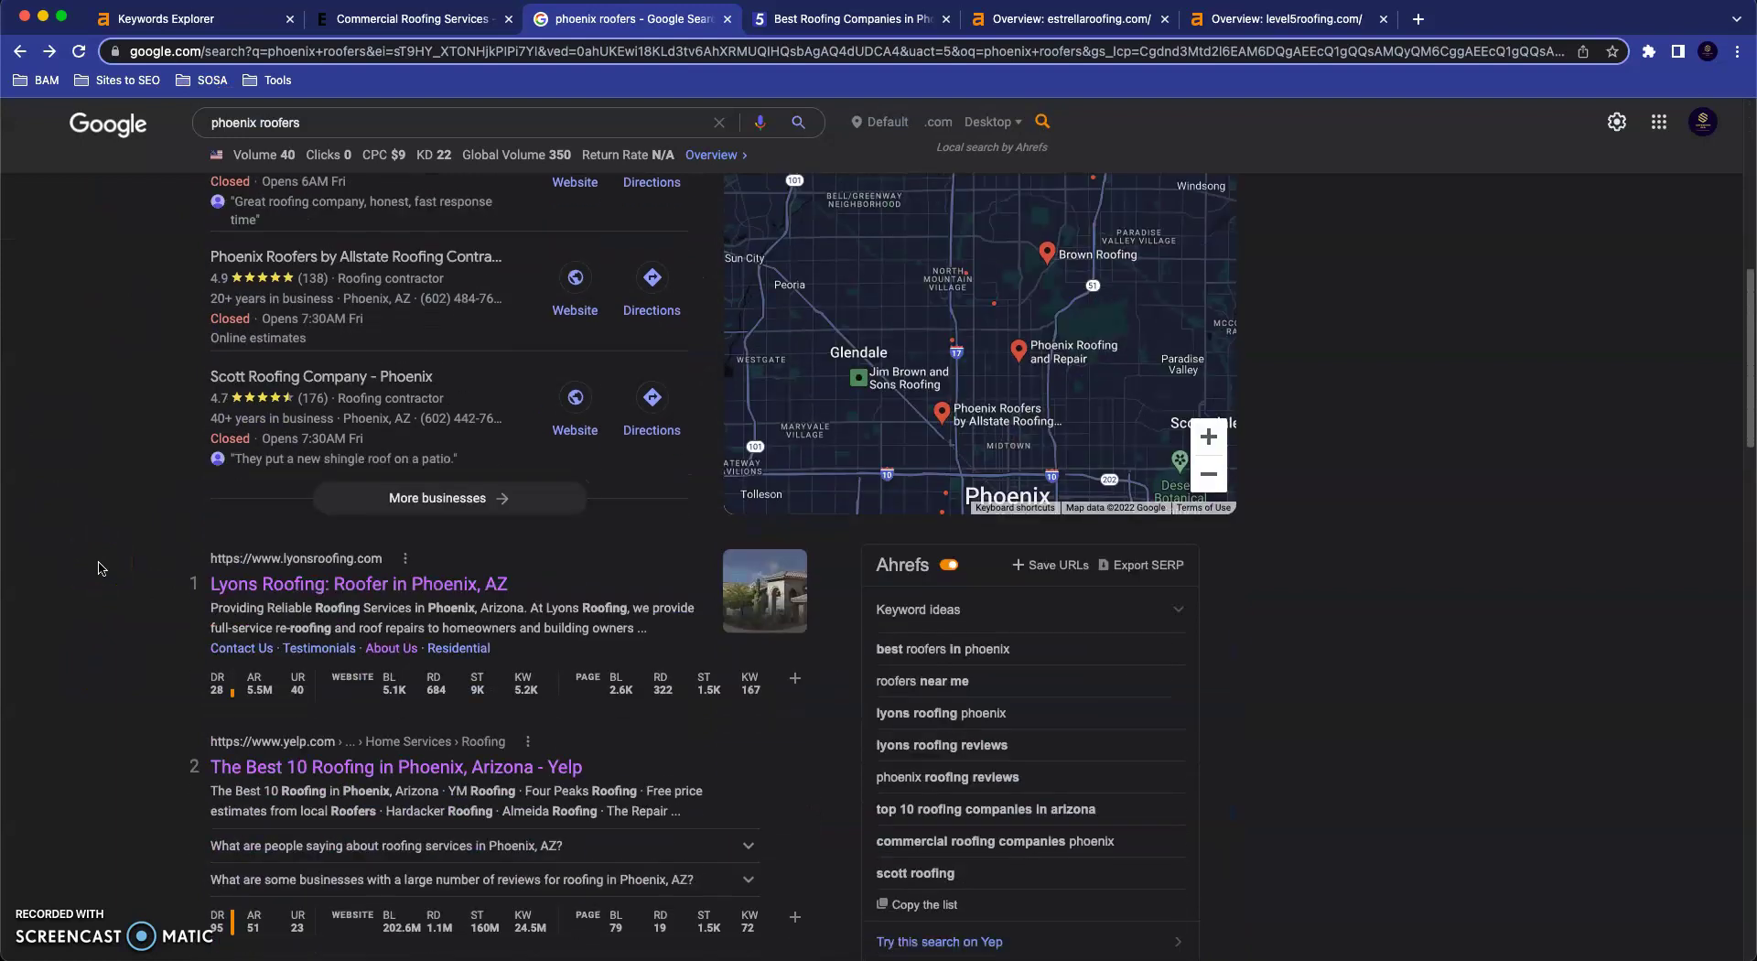
scroll(101, 568, down, 5)
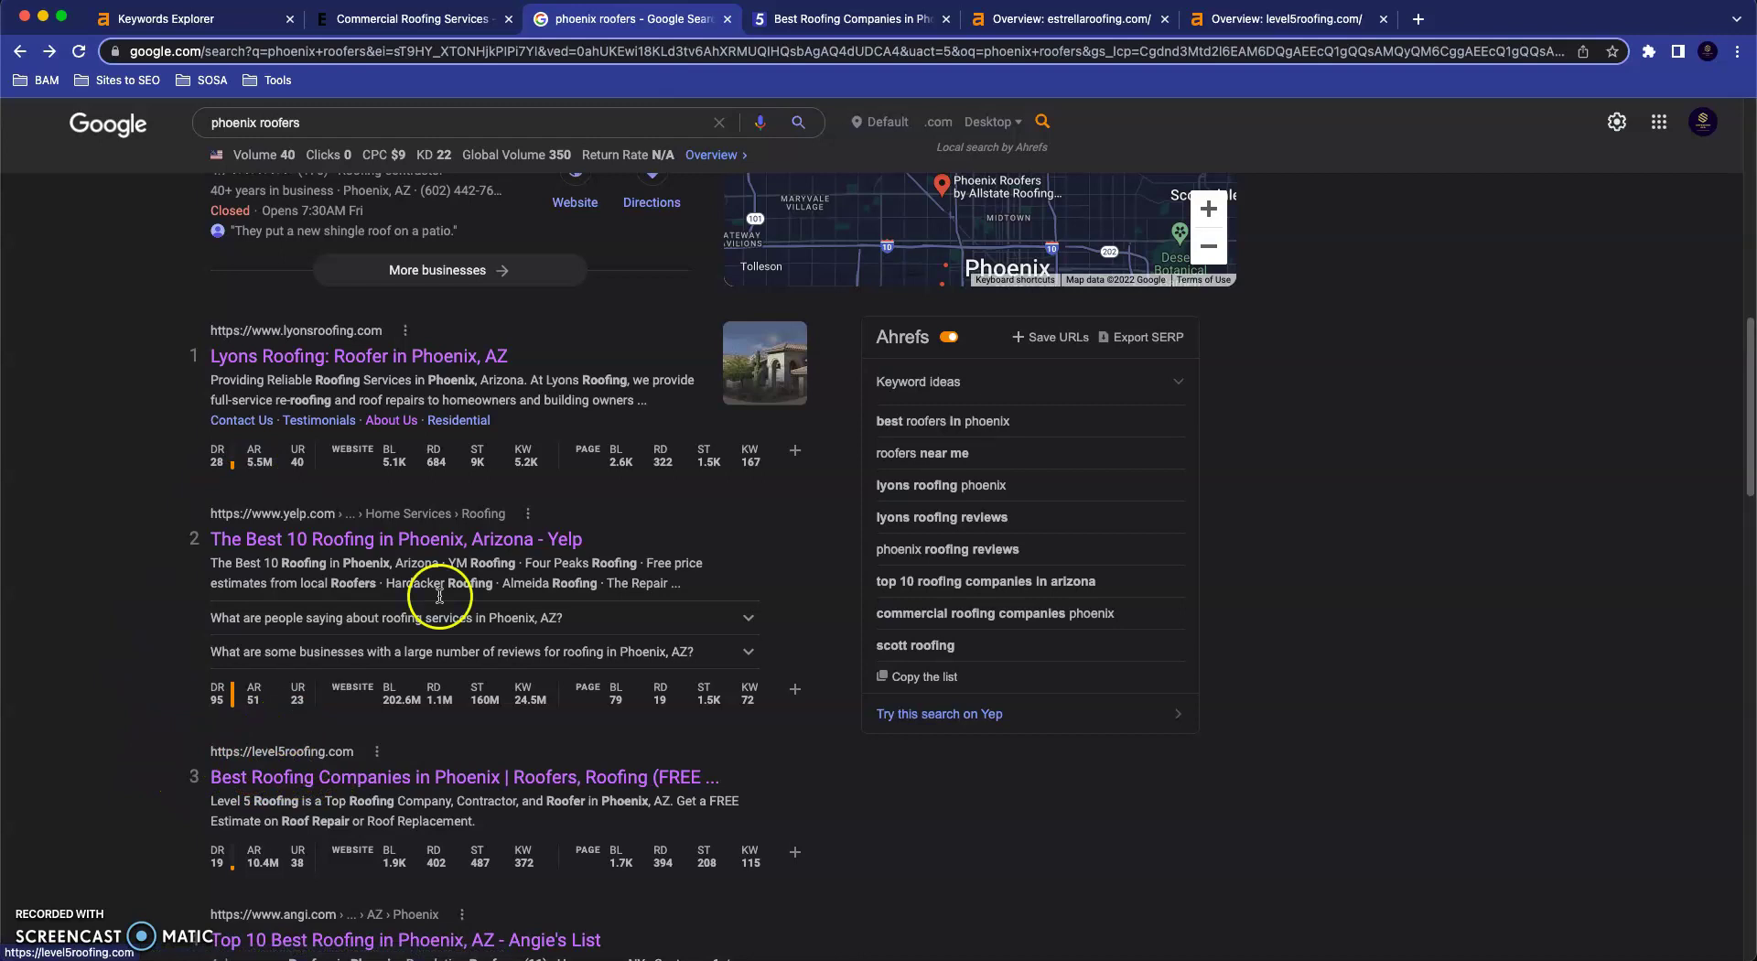
Switch to the Level 5 Roofing homepage and highlight "Roofing Phoenix" and "Roofing Companies in Phoenix AZ" in its "Roofing Phoenix Trusts" heading.
click(867, 26)
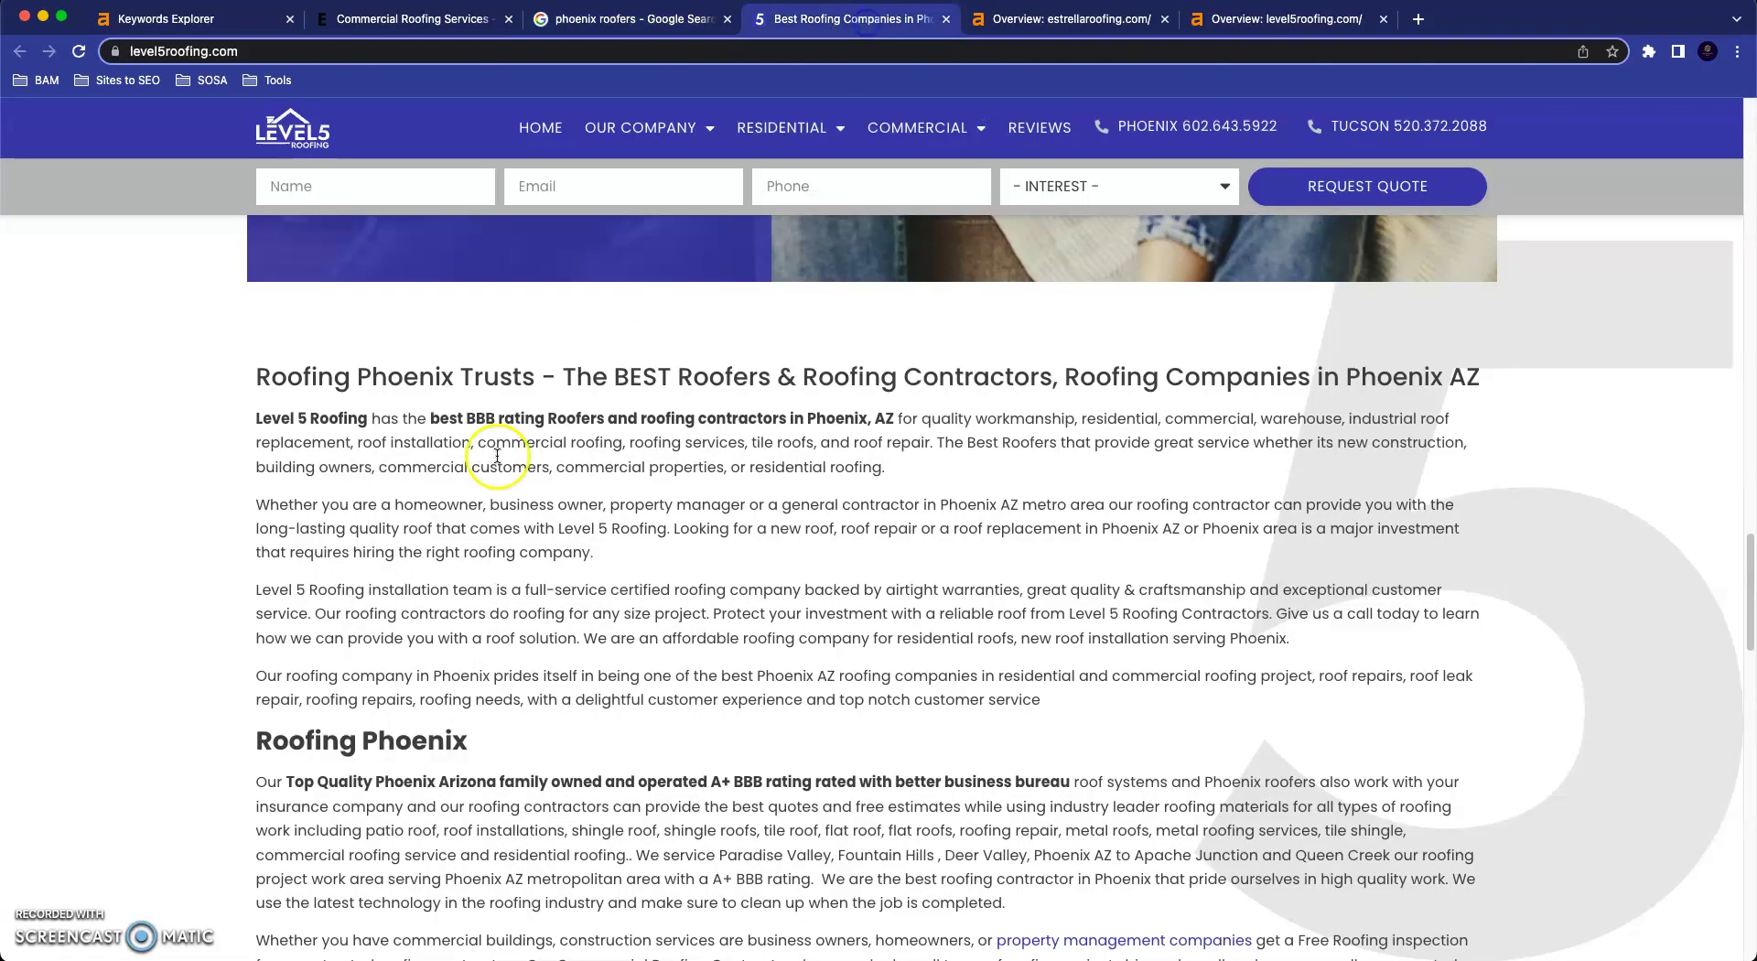
scroll(458, 453, up, 10)
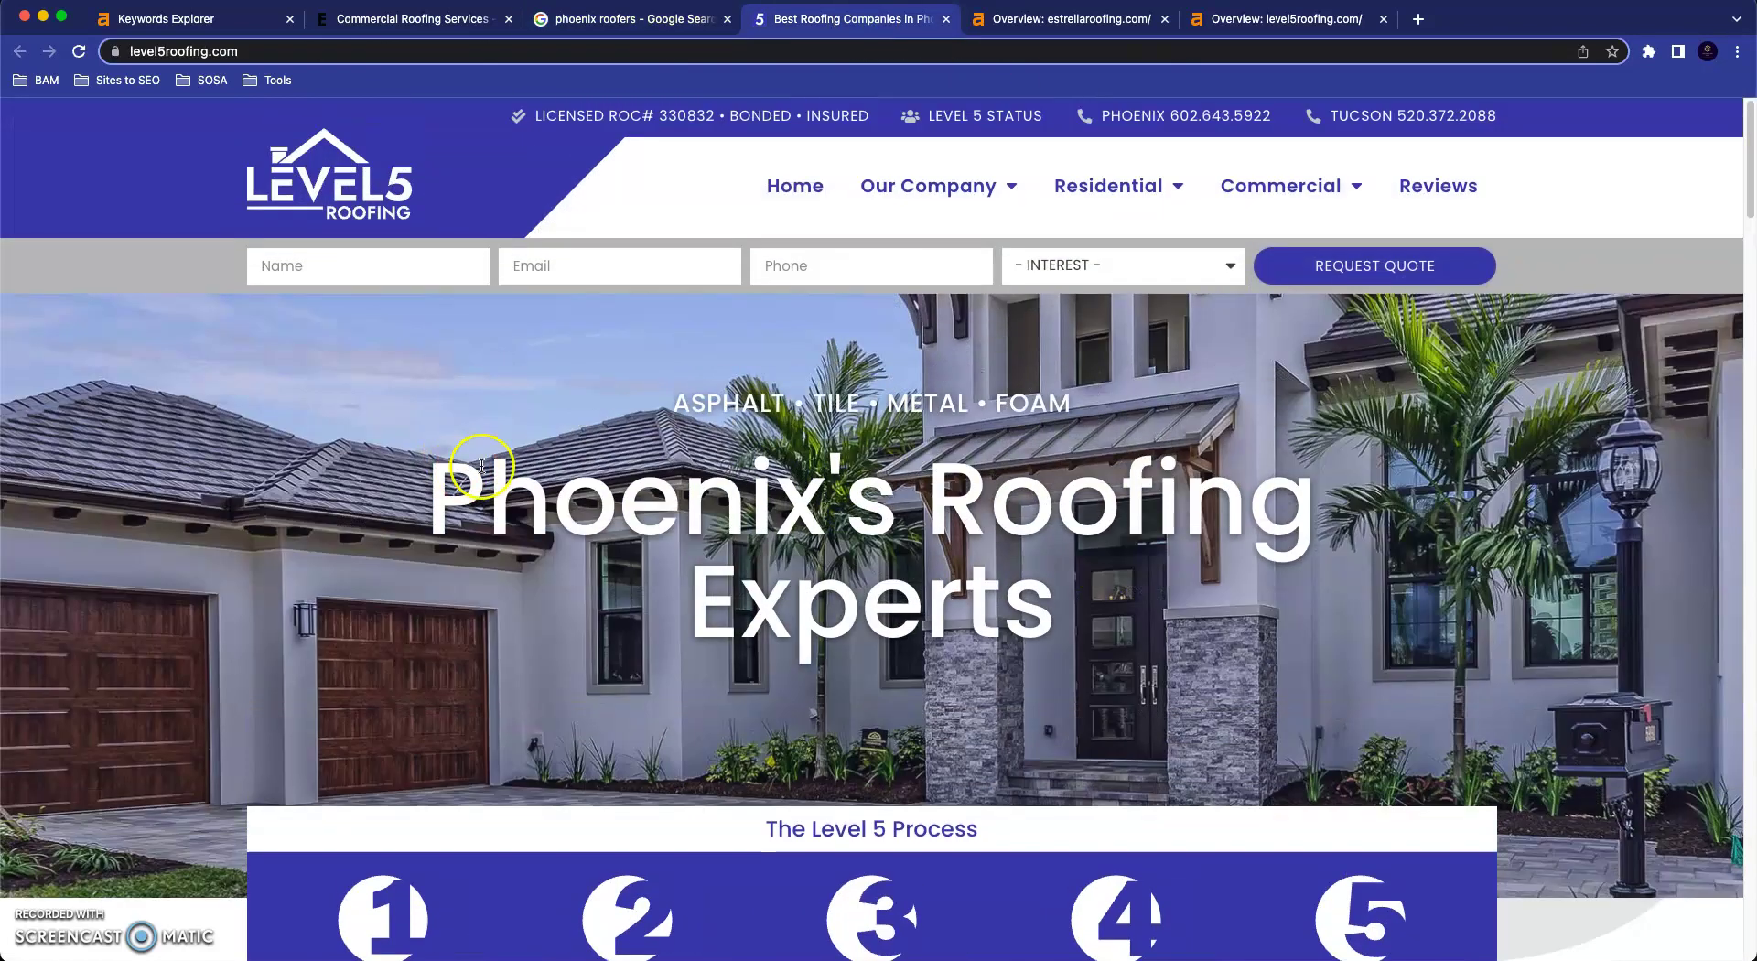
scroll(352, 430, down, 1)
scroll(349, 463, down, 15)
scroll(348, 462, down, 8)
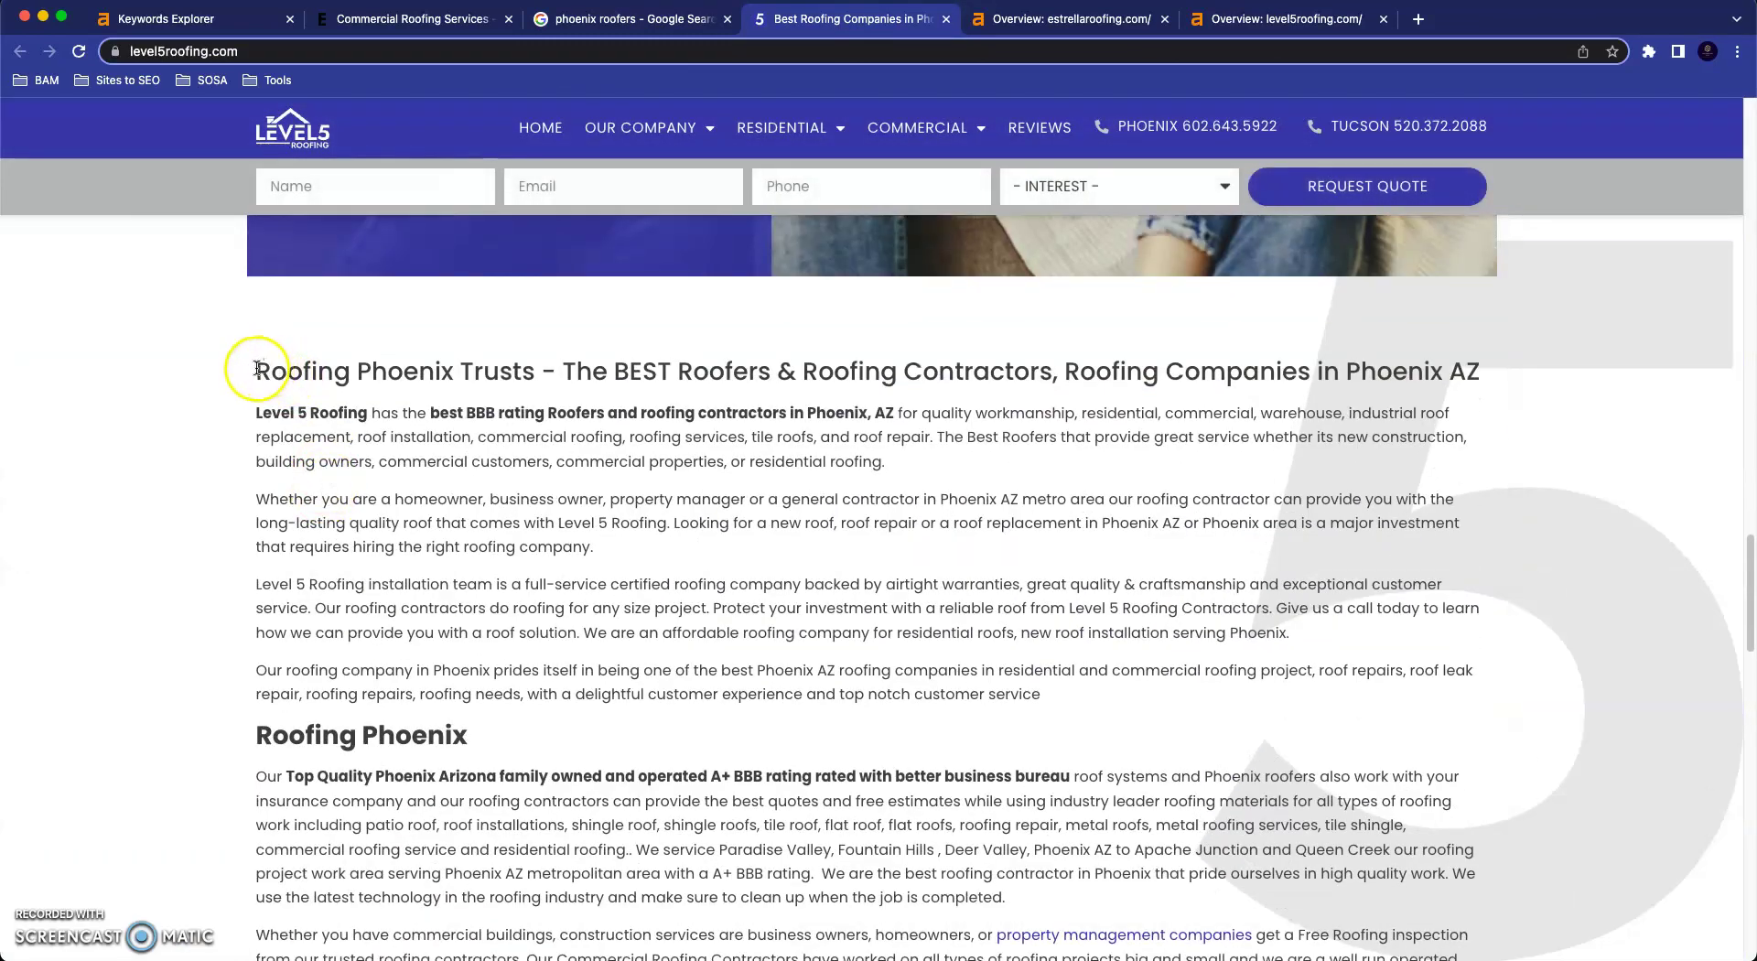
drag(257, 372, 453, 371)
drag(1062, 370, 1484, 366)
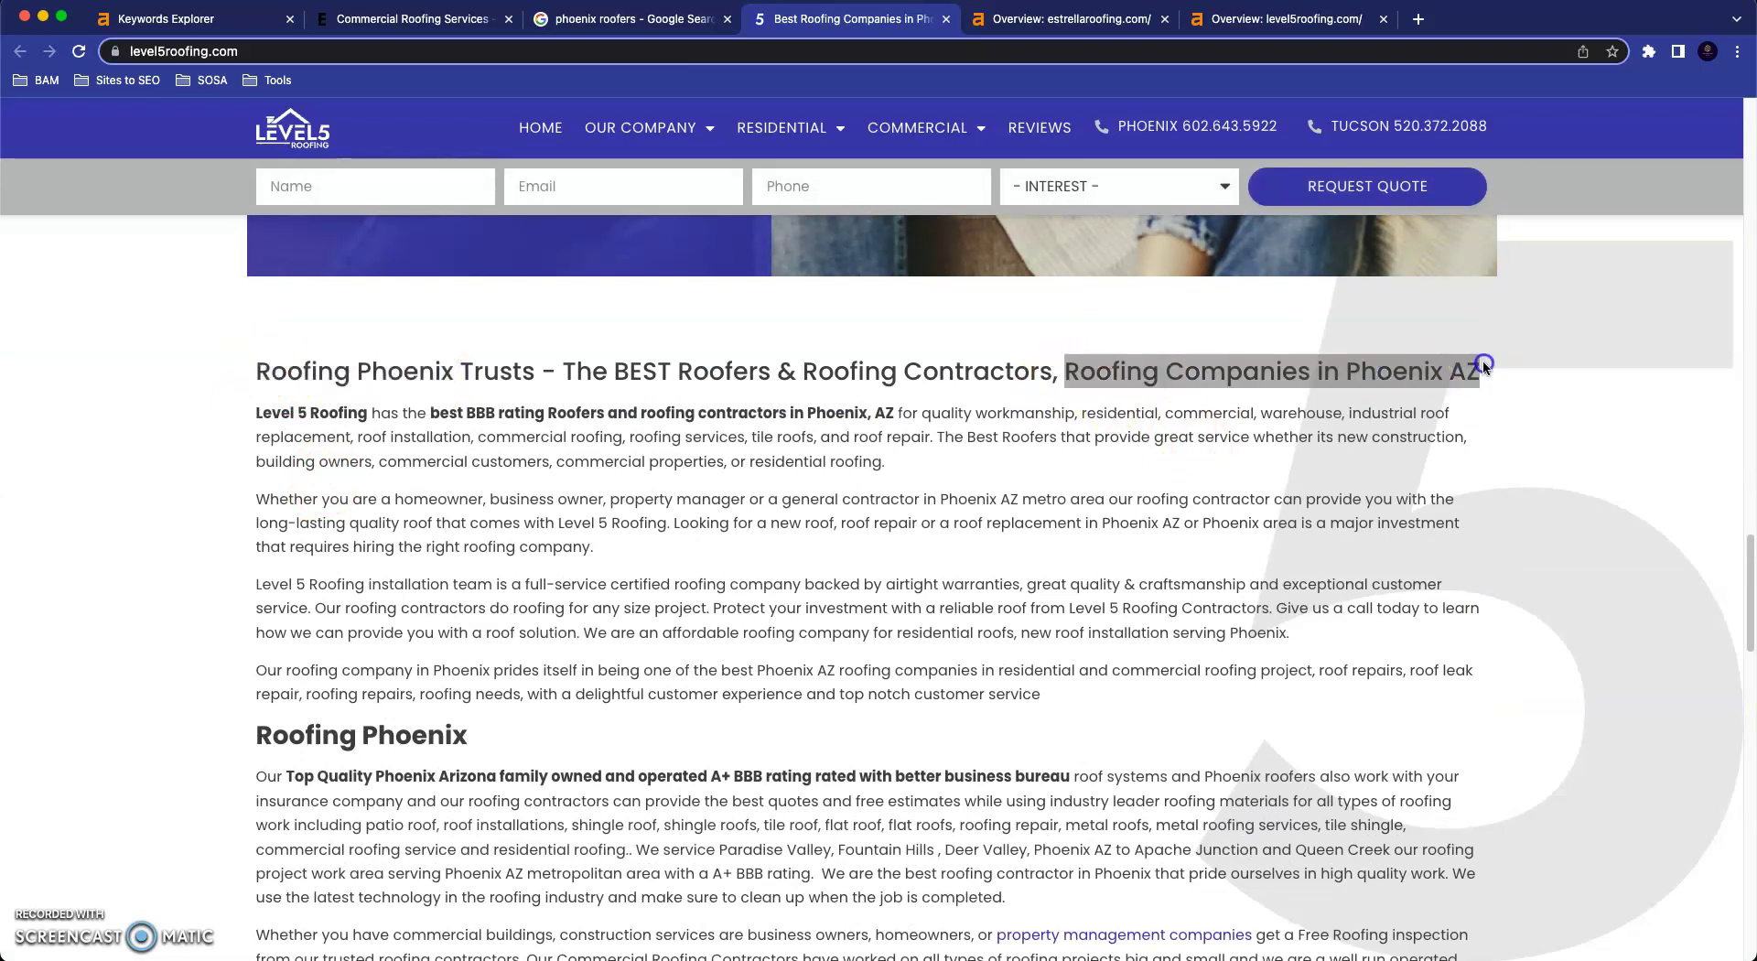
click(1312, 487)
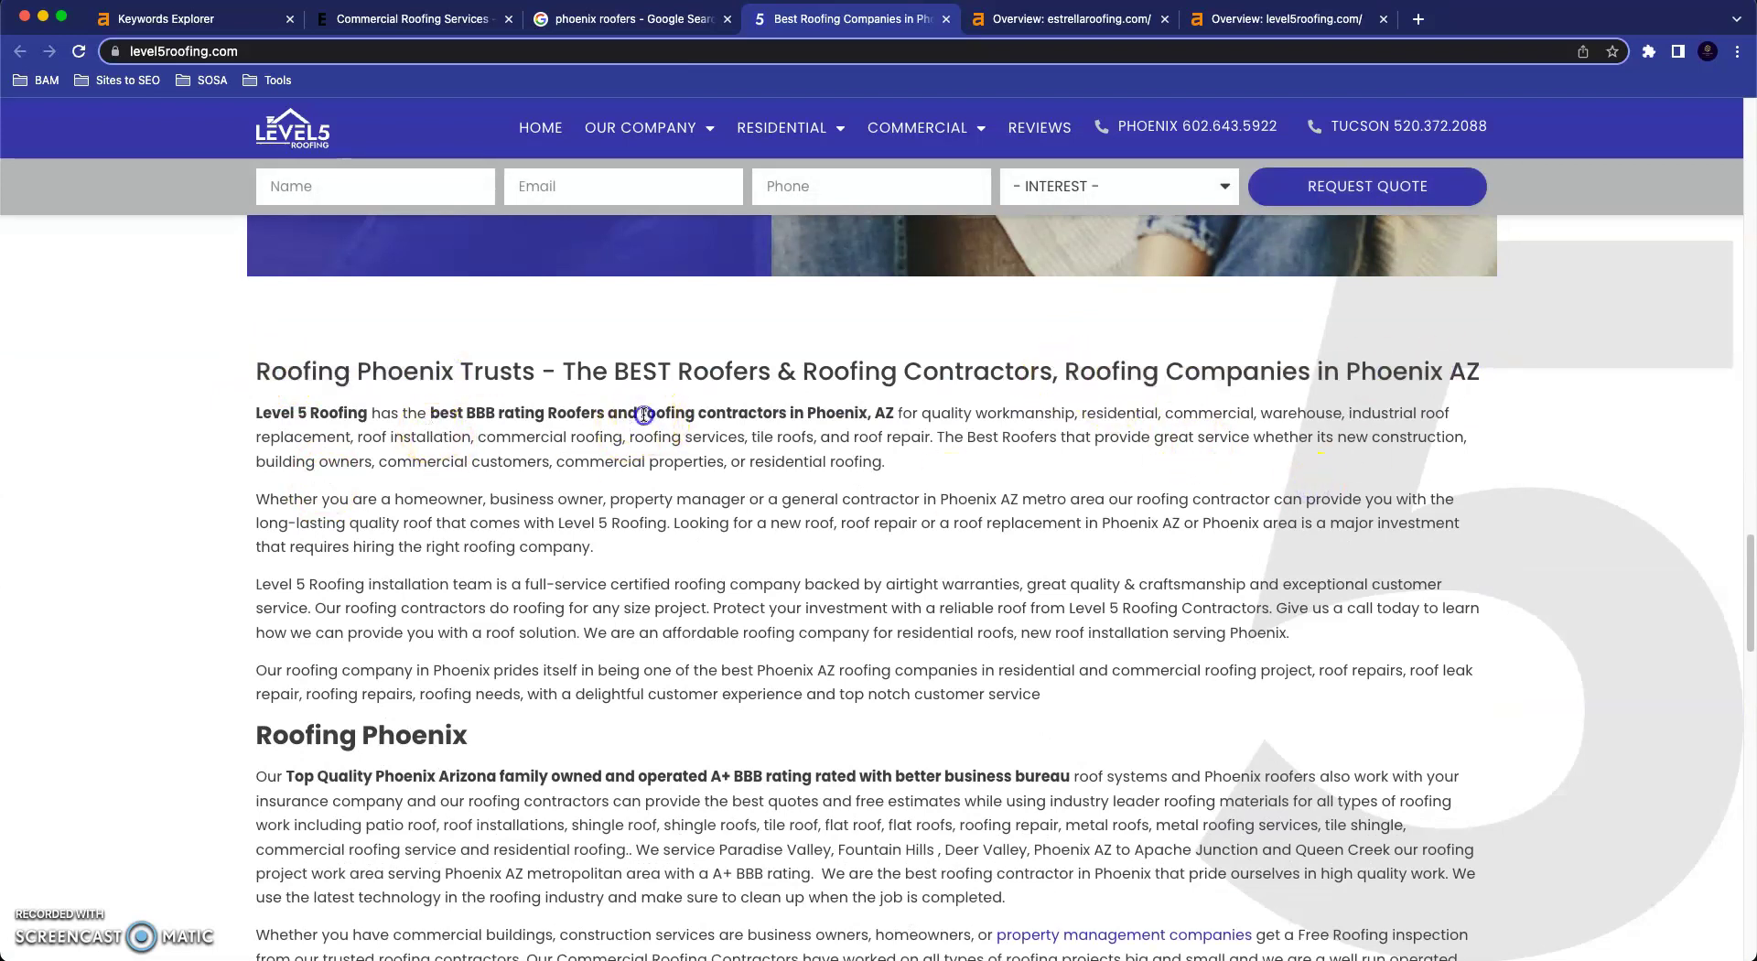
Highlight "roofing contractors in Phoenix, AZ" and "roof replacement in Phoenix AZ" in the paragraphs below the heading.
drag(640, 413, 895, 413)
click(970, 583)
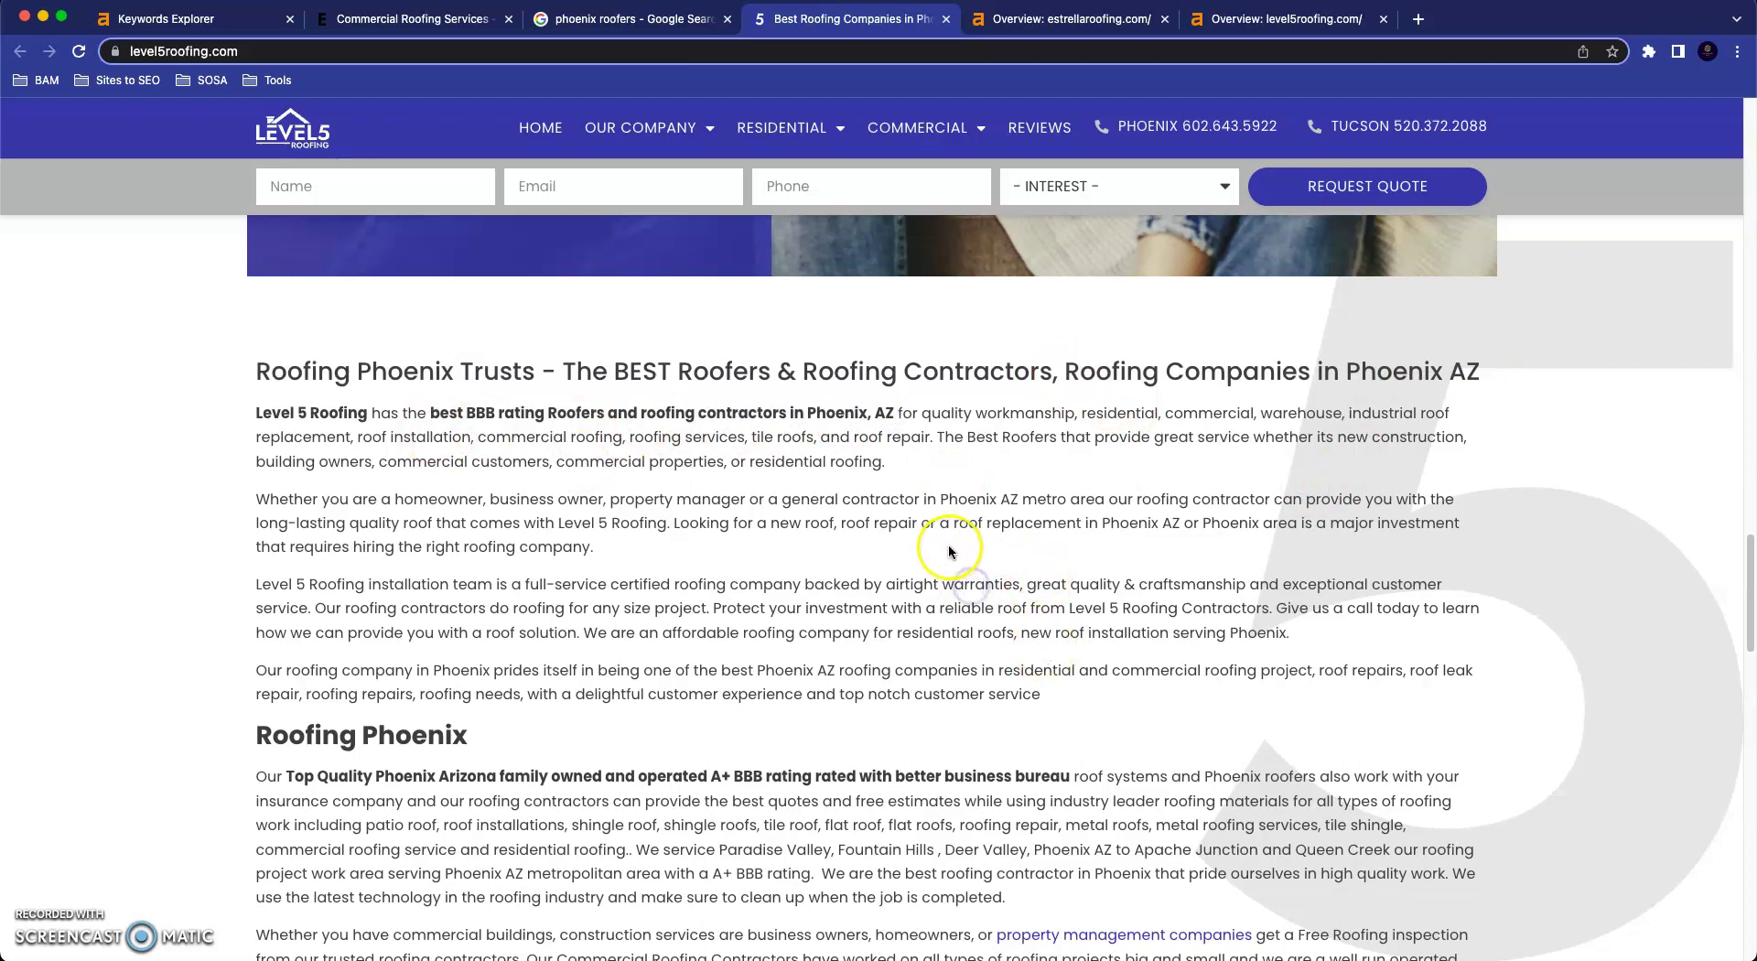
drag(955, 525, 1180, 537)
click(1199, 607)
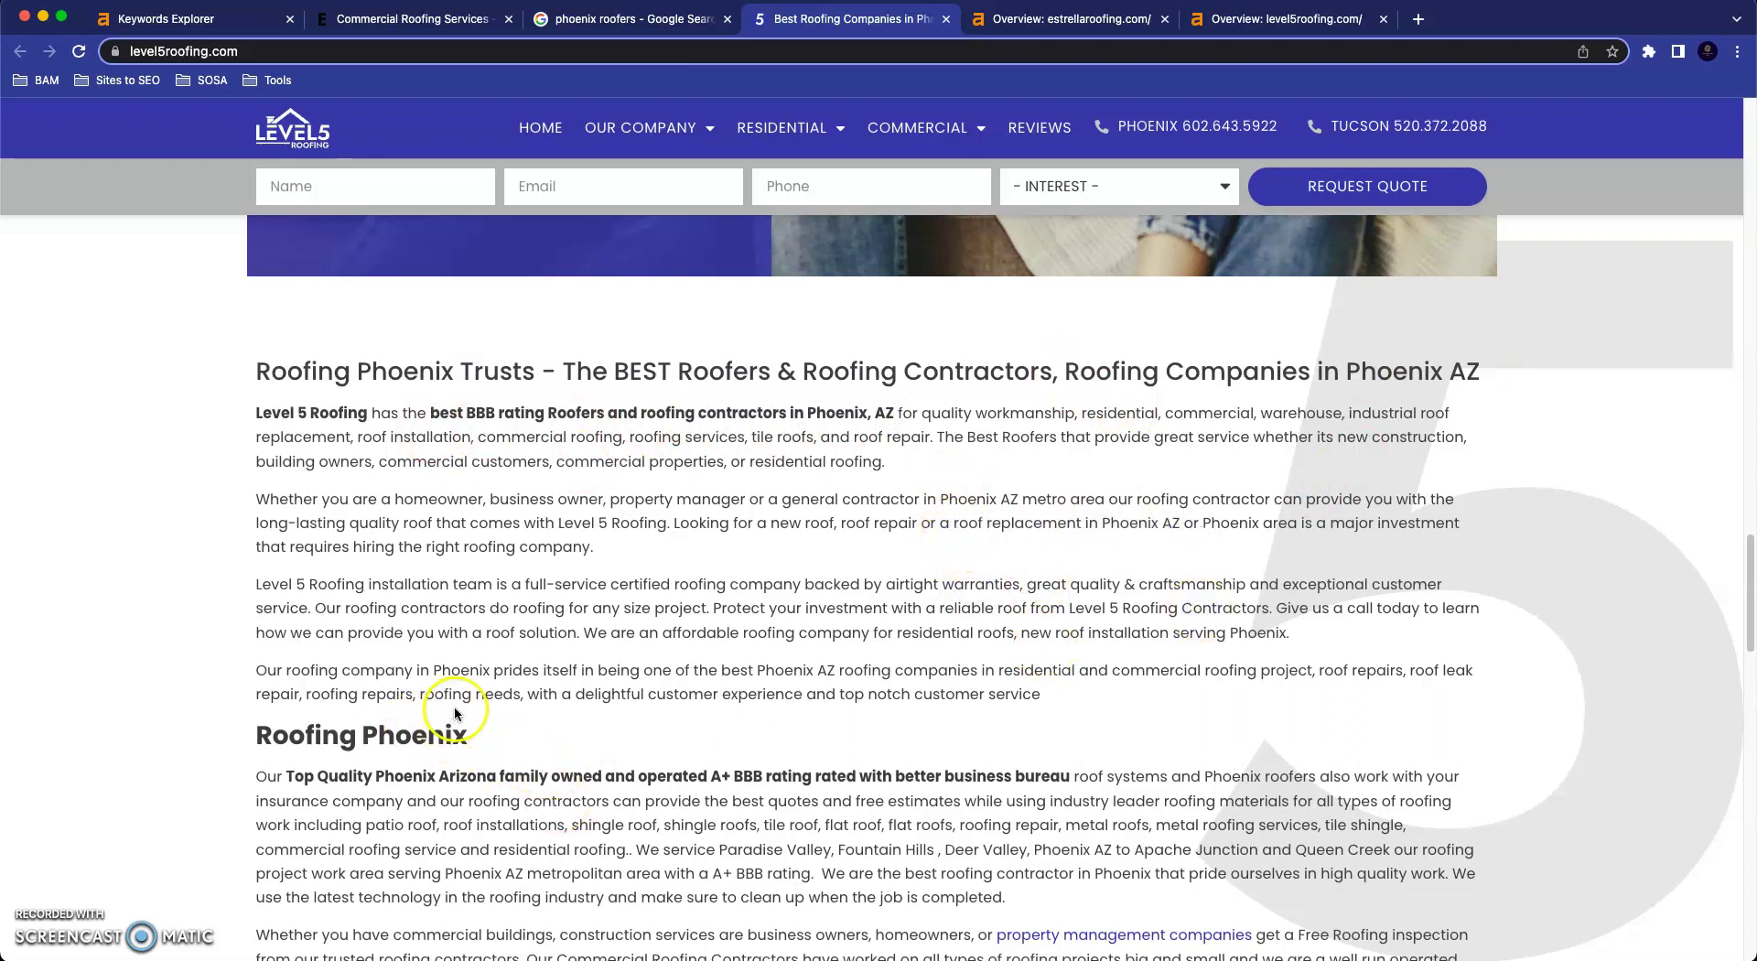
scroll(457, 710, down, 3)
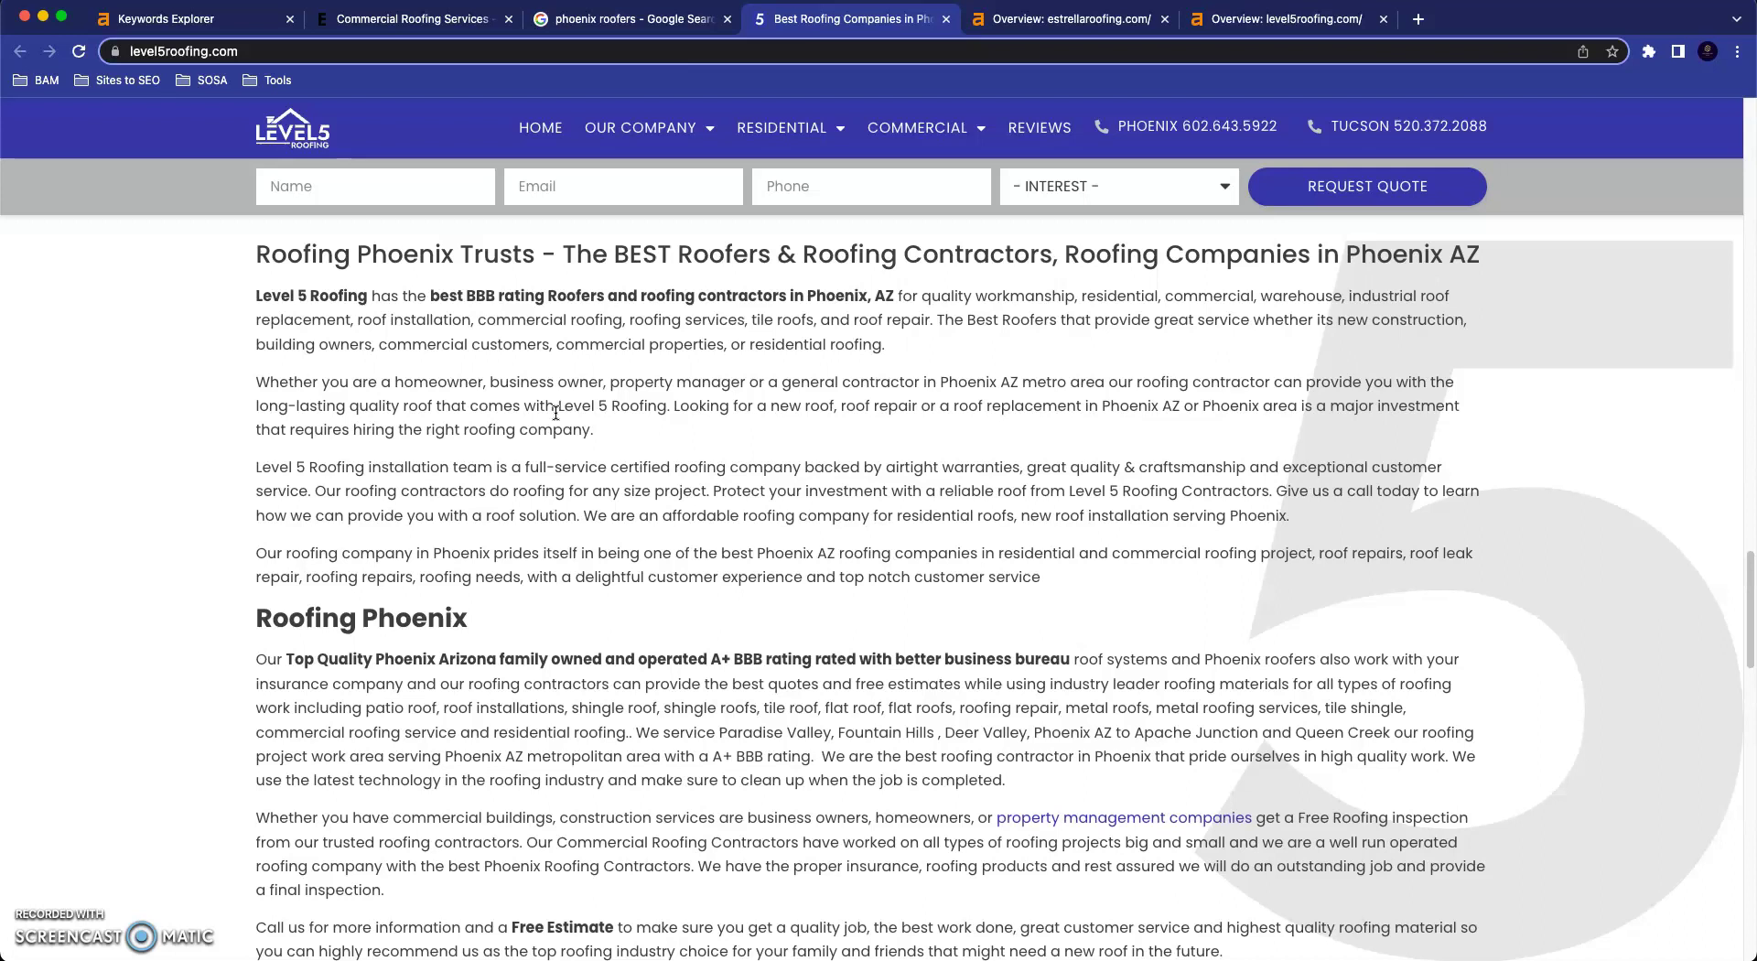
click(618, 357)
Open the organic keywords report for estrellaroofing.com in Ahrefs Site Explorer and examine its keywords, volumes and ranking positions.
click(1098, 19)
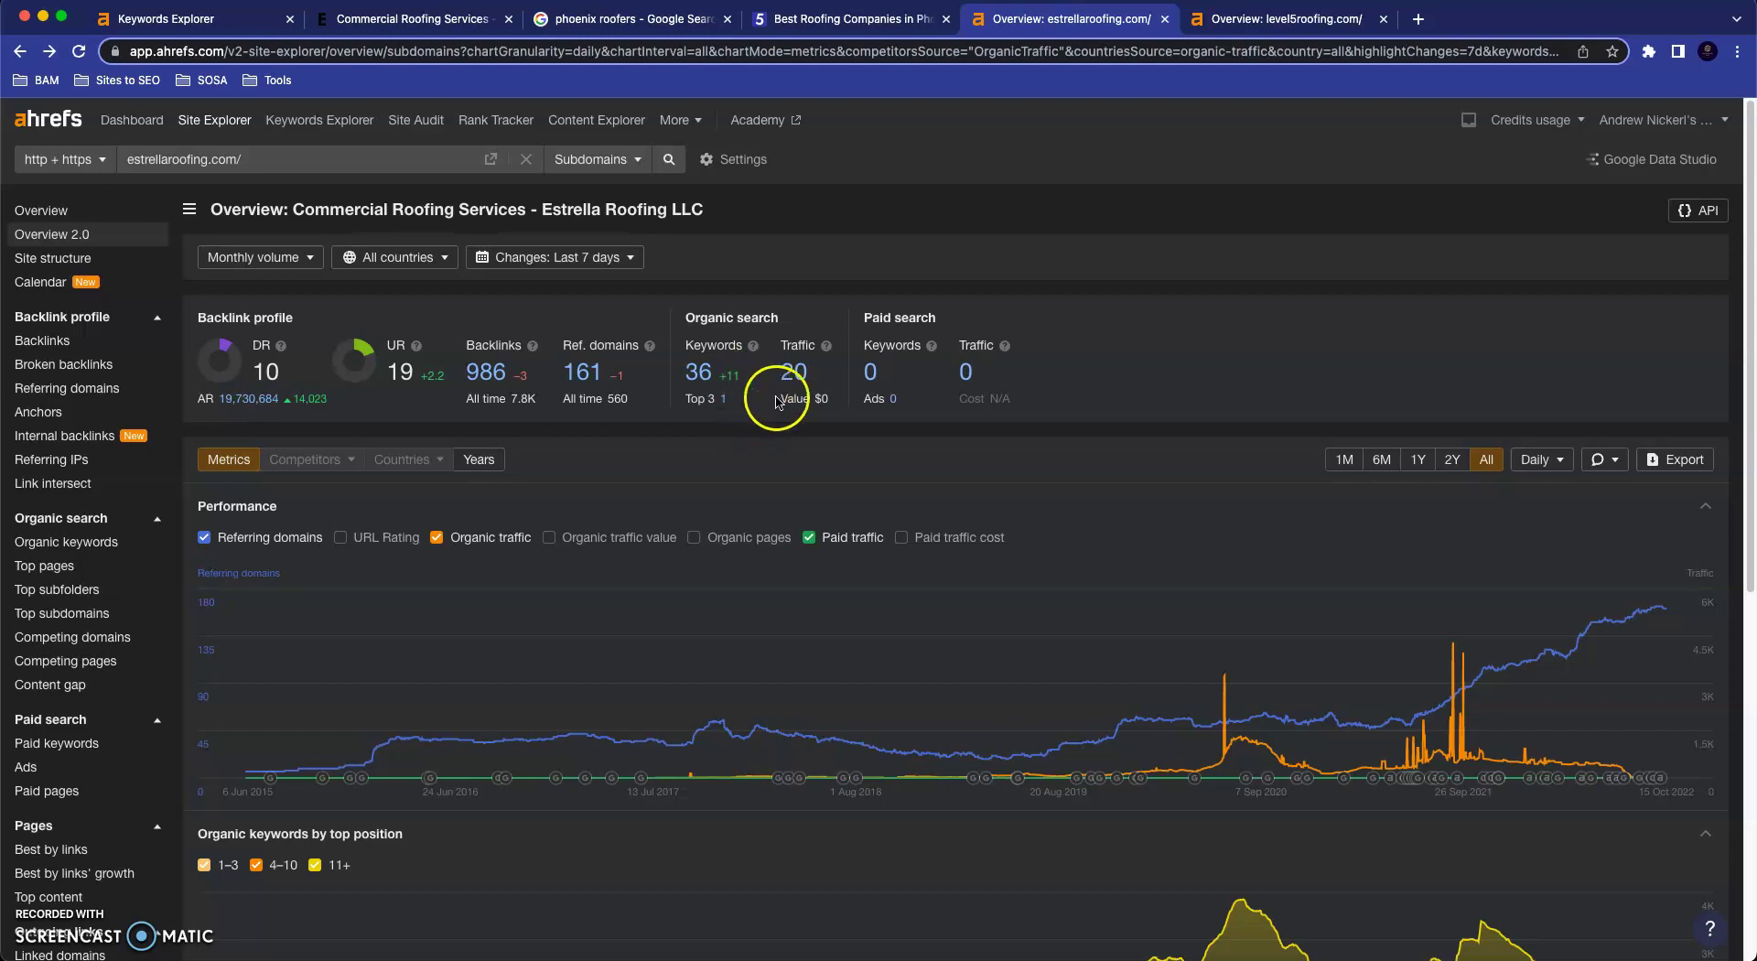
click(701, 370)
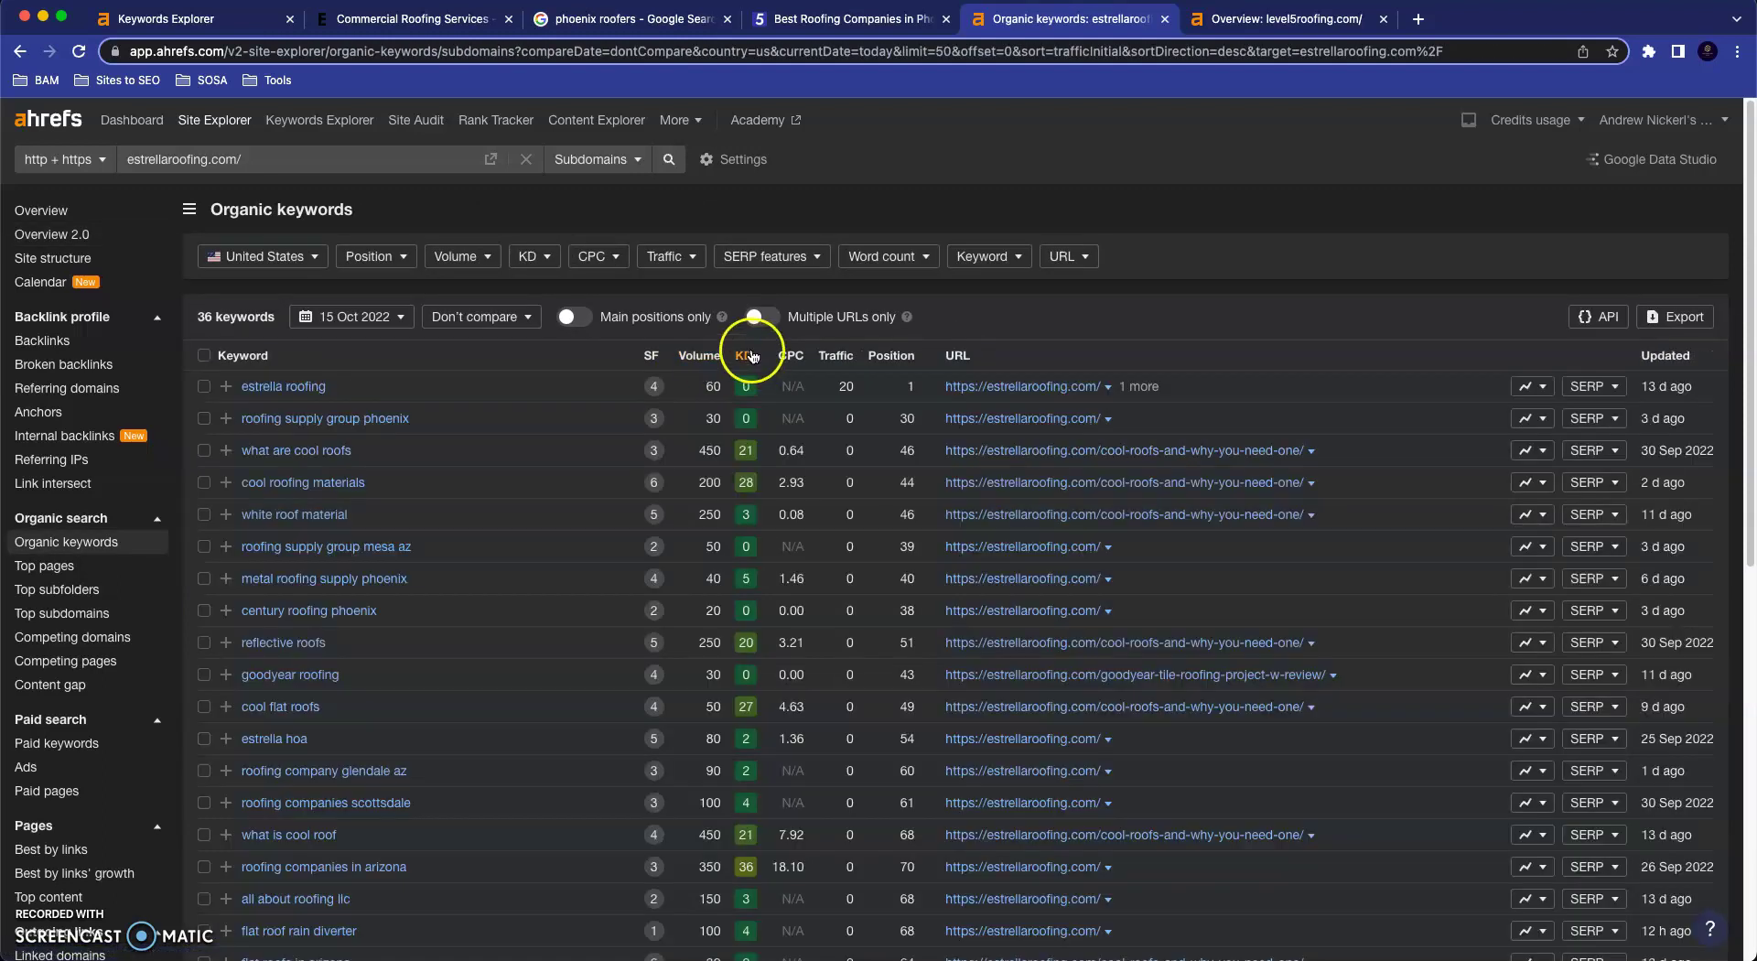
mouse_move(749, 354)
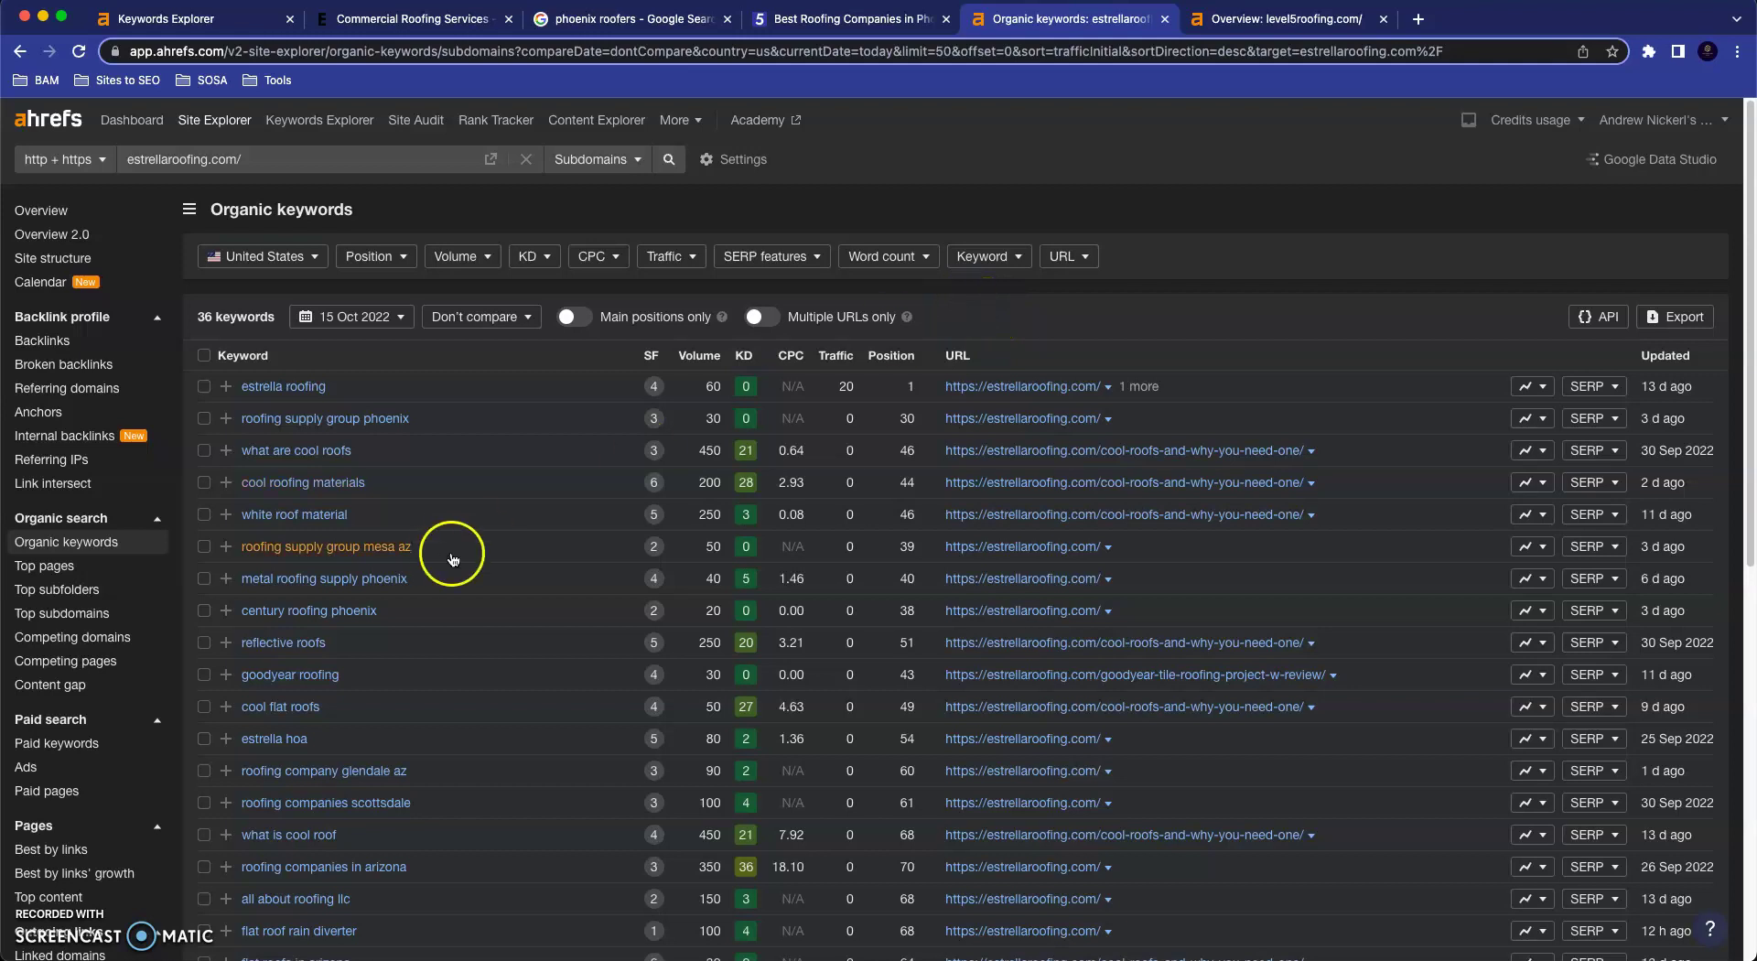
scroll(443, 551, down, 2)
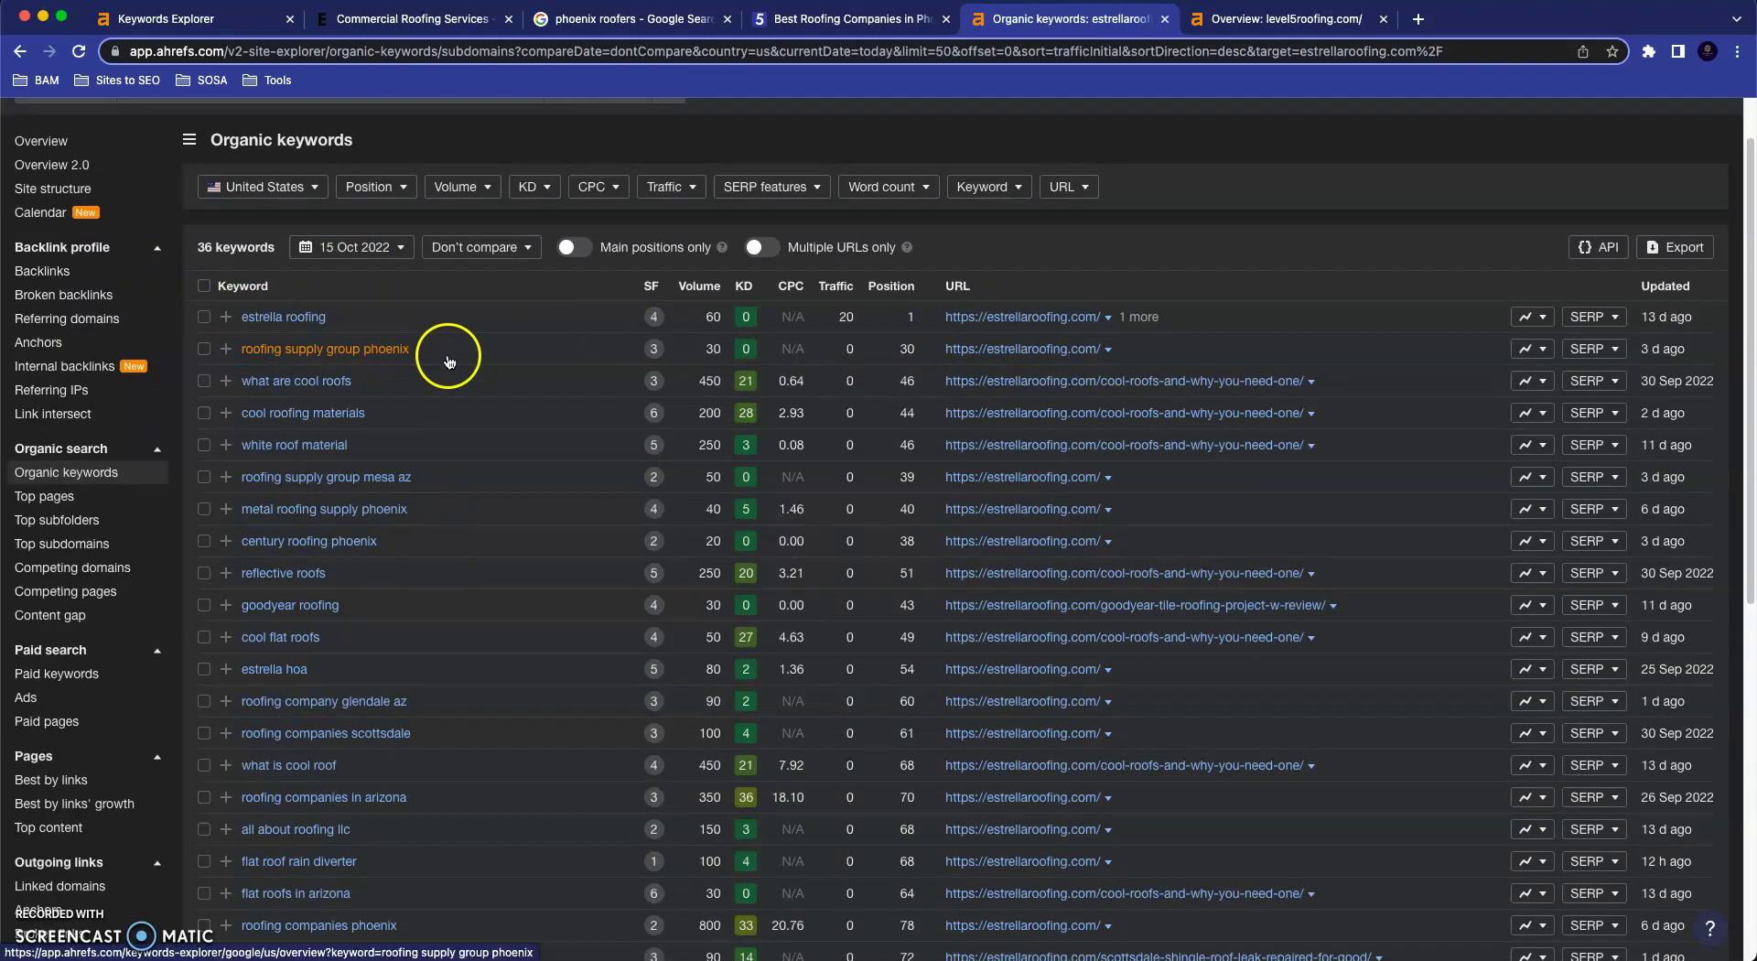
scroll(469, 453, down, 3)
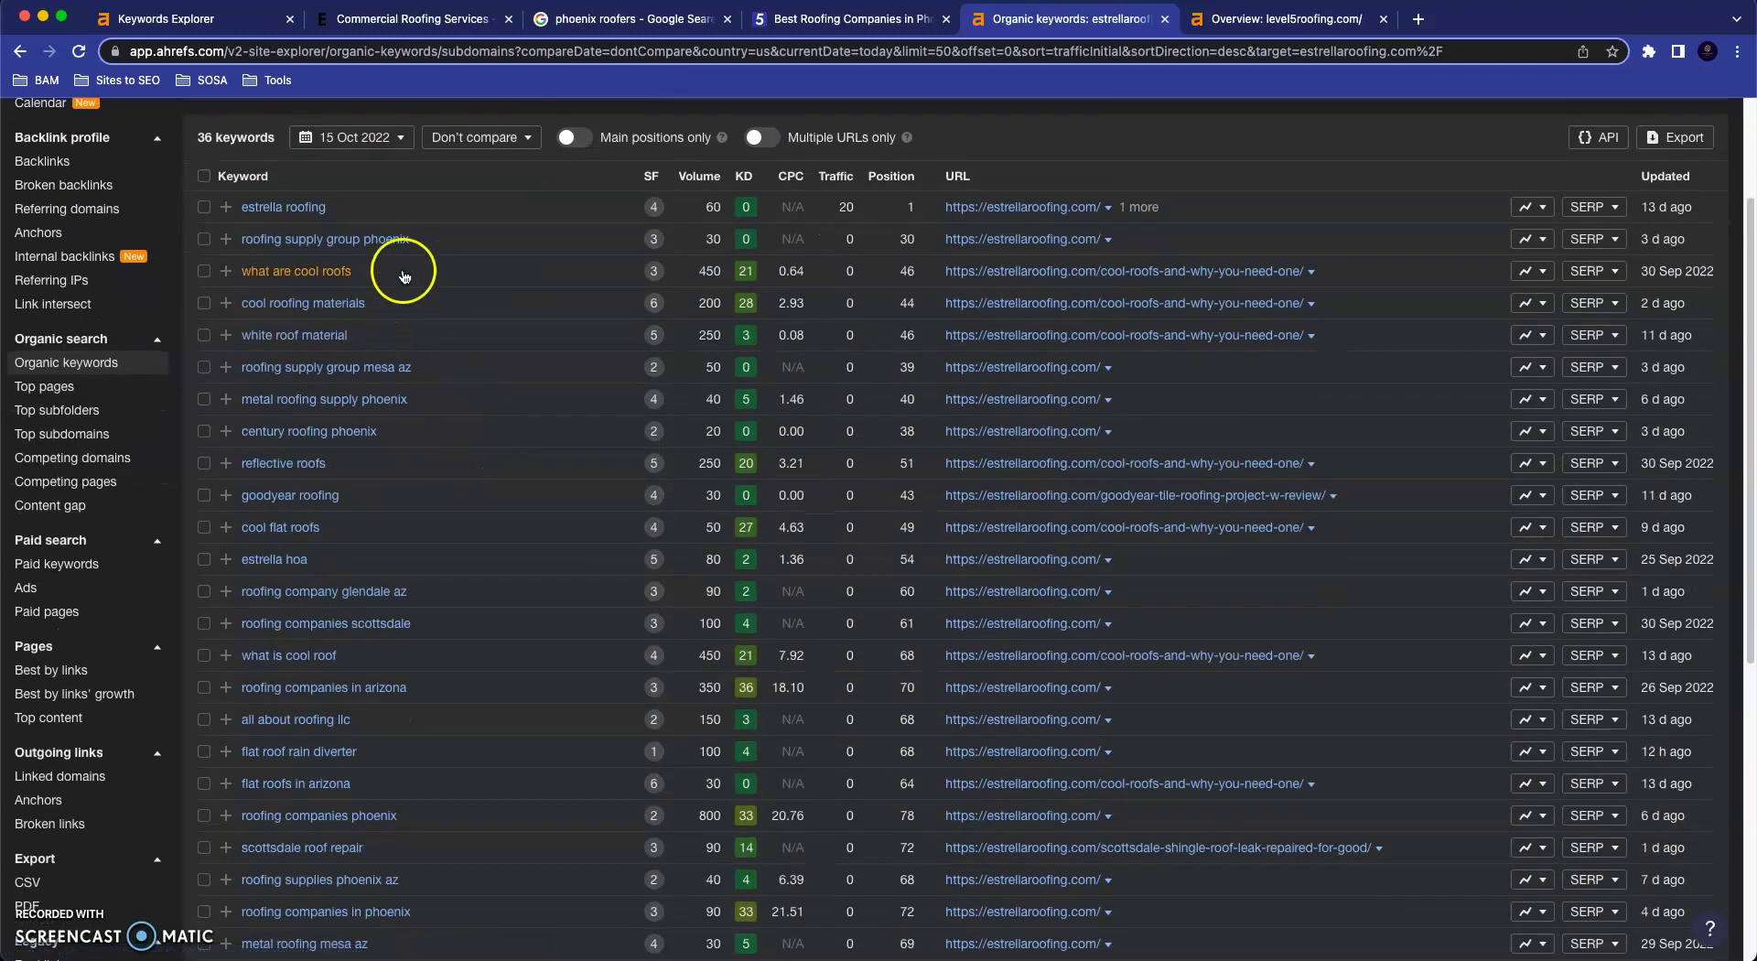
scroll(430, 266, down, 1)
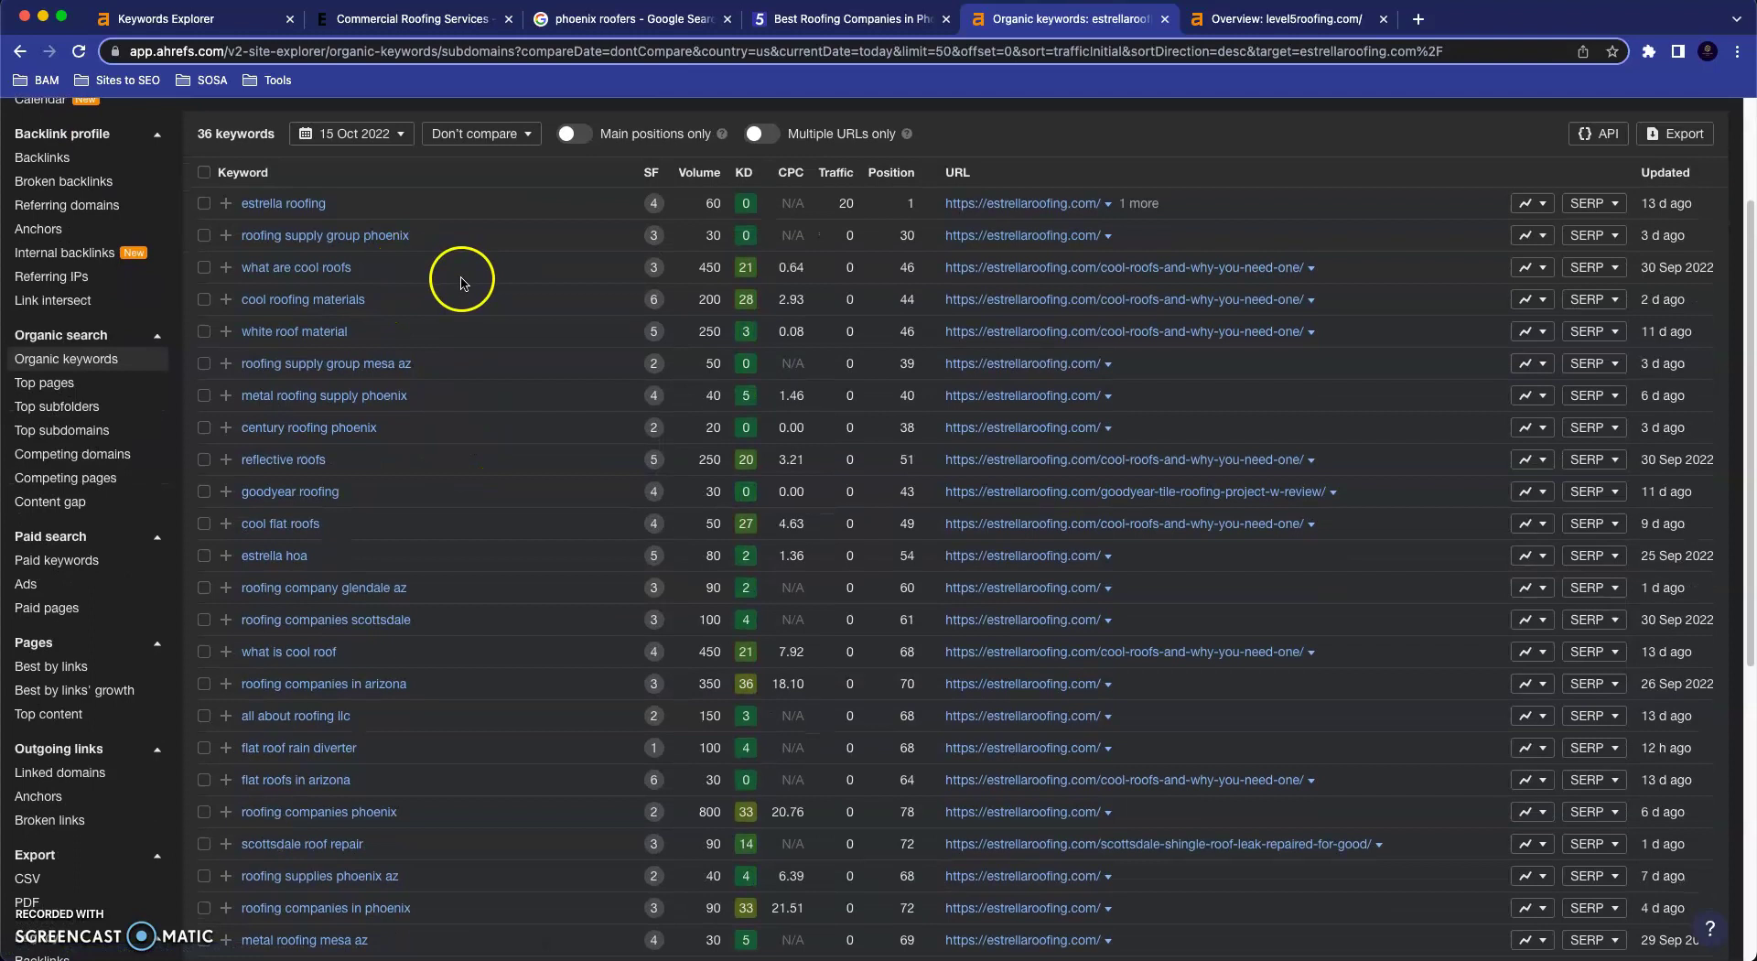
scroll(441, 343, down, 1)
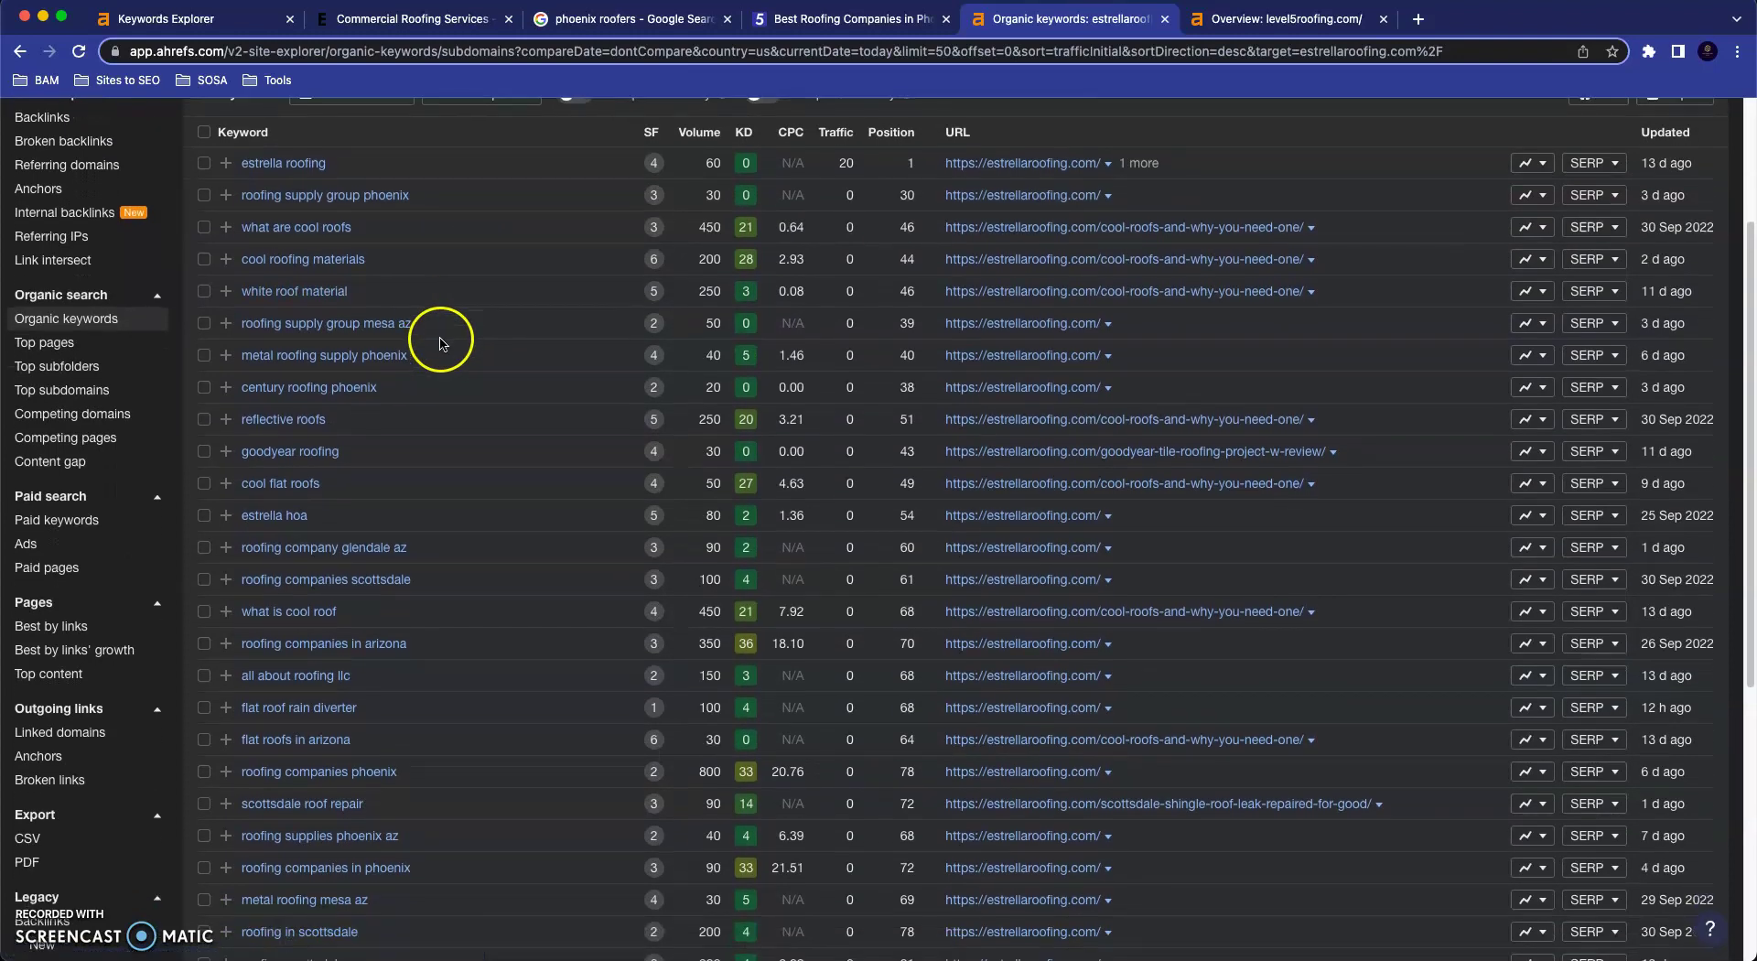
scroll(440, 343, down, 1)
drag(402, 518, 303, 541)
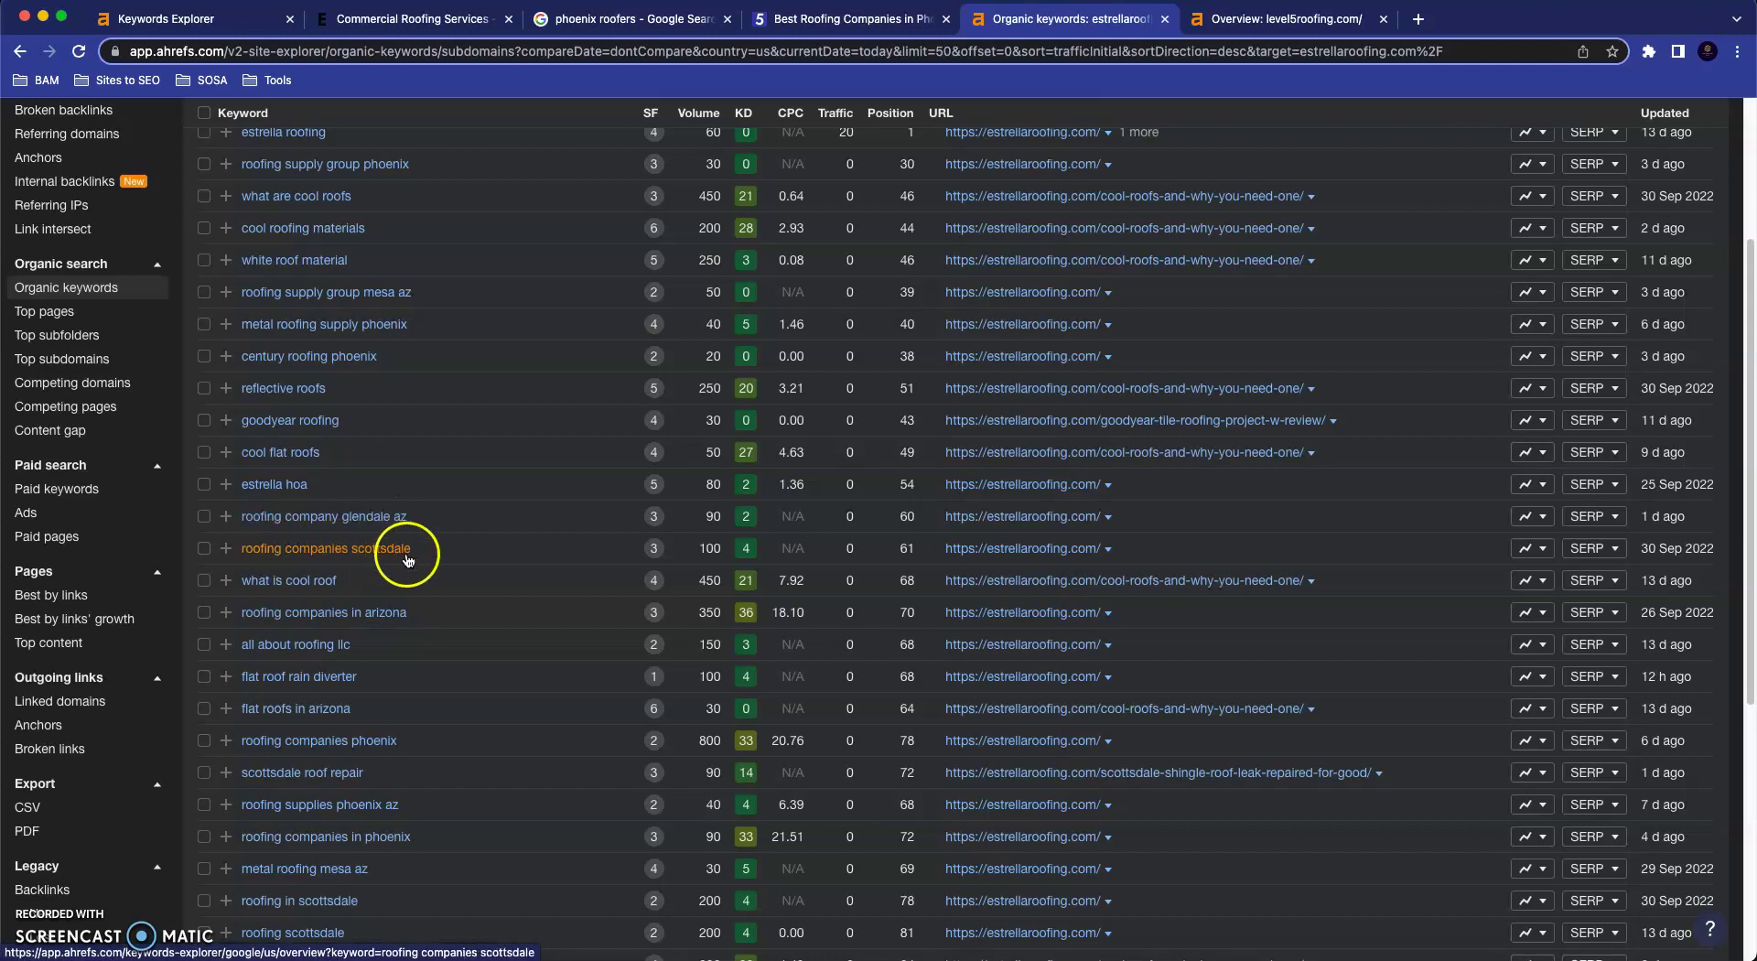
Examine the remaining keyword positions in the estrellaroofing.com report, highlighting those for the Phoenix, Glendale and Scottsdale terms, and return to the site overview.
scroll(412, 556, down, 3)
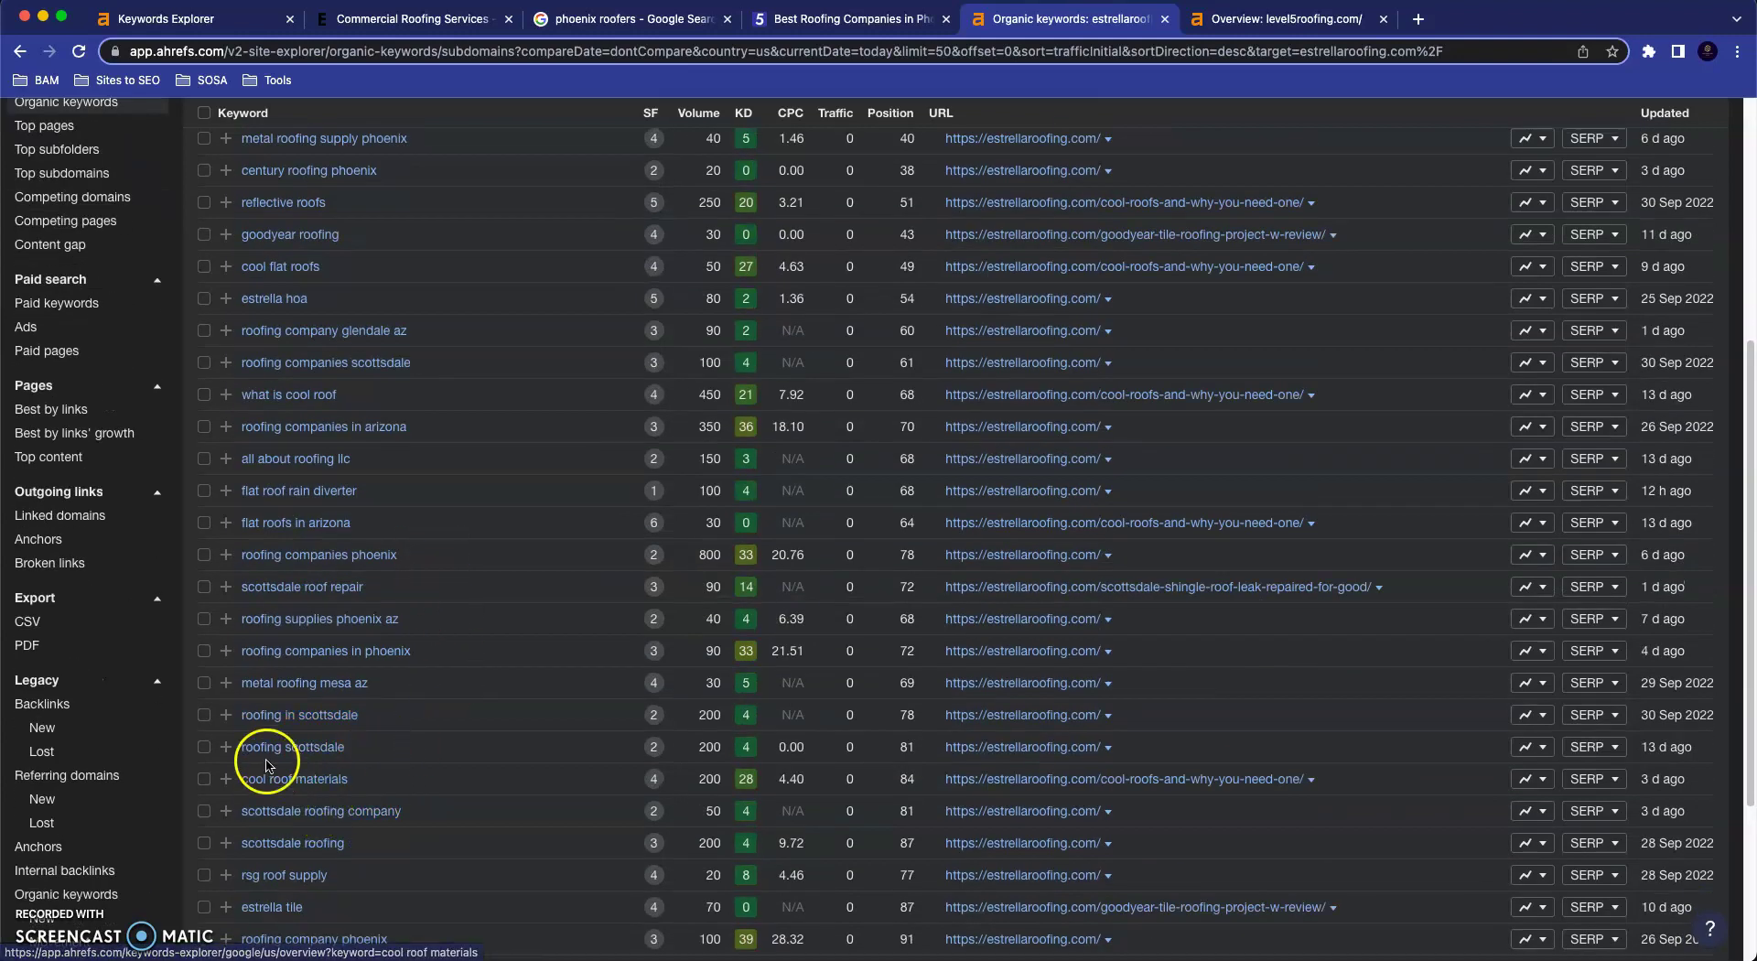
scroll(325, 892, down, 2)
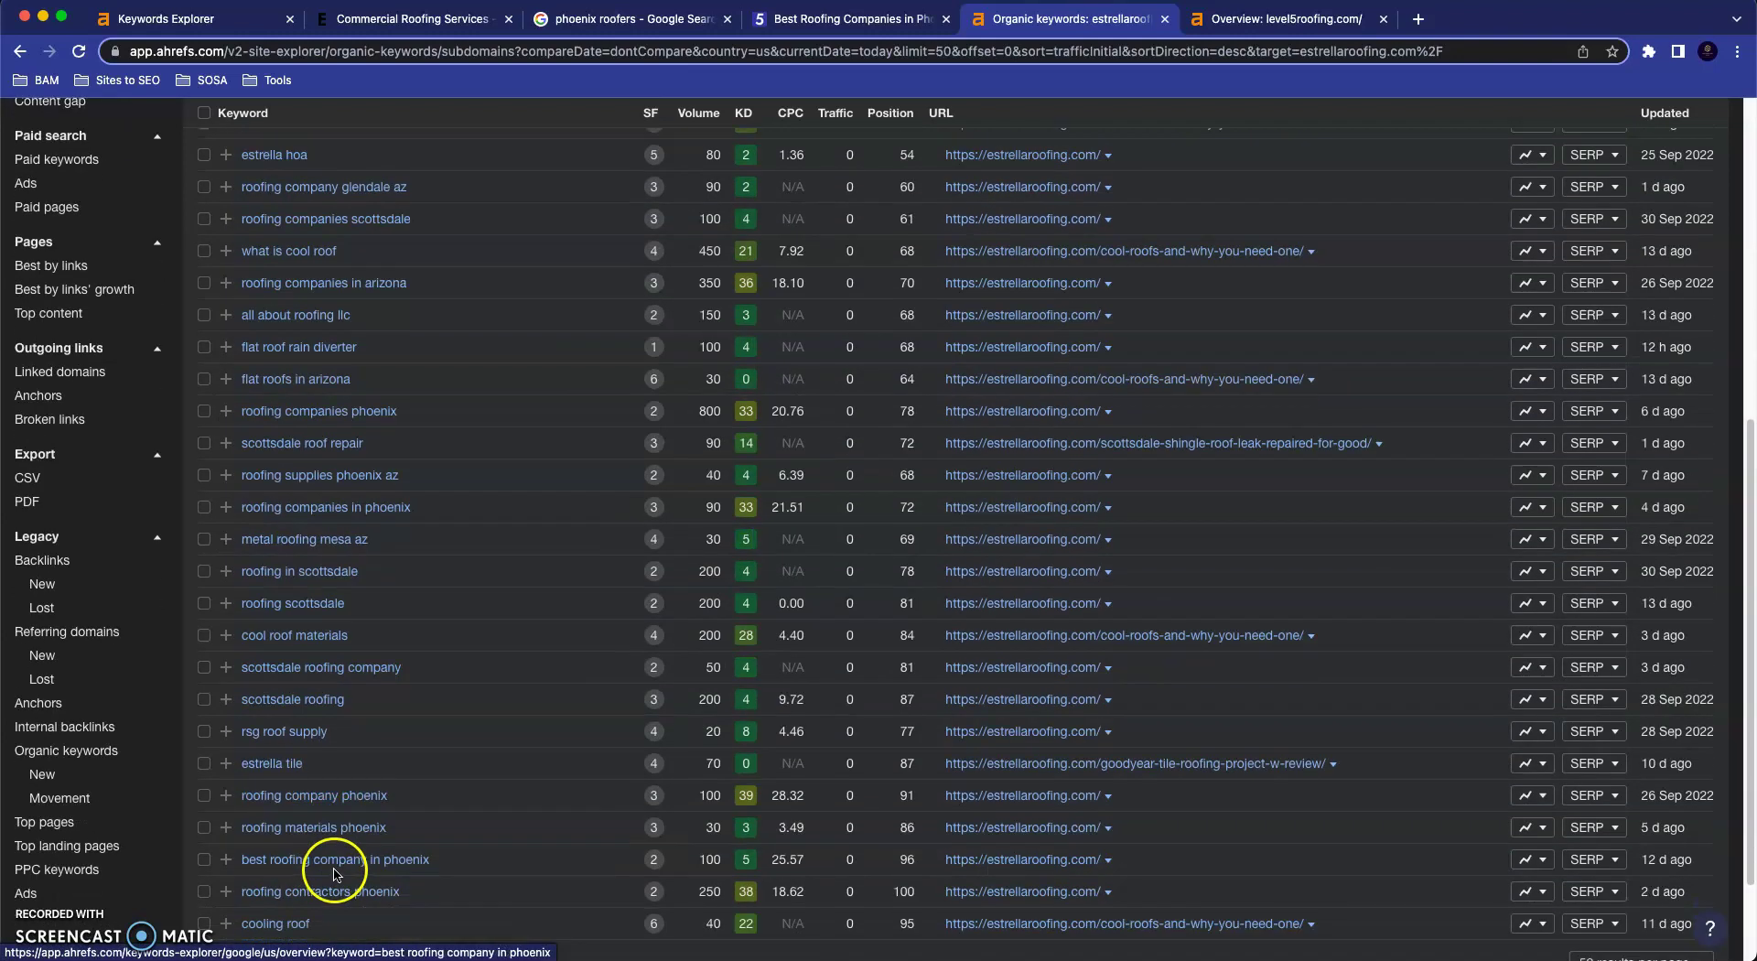
scroll(334, 874, down, 1)
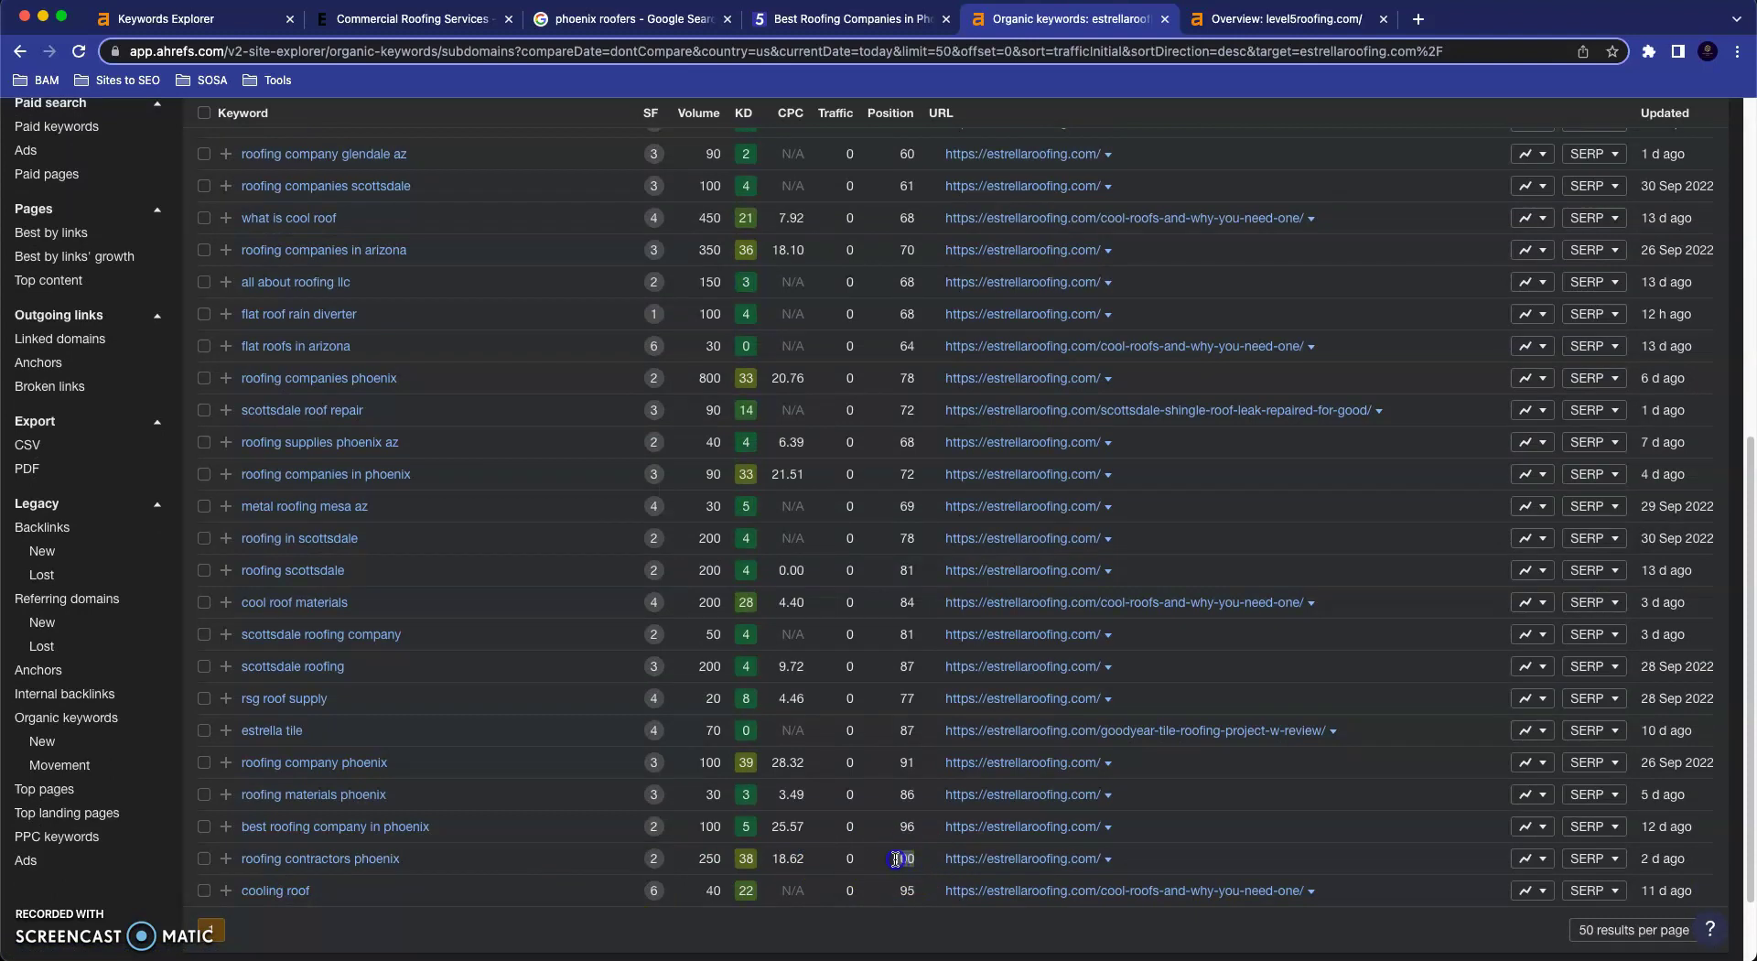
scroll(618, 604, up, 1)
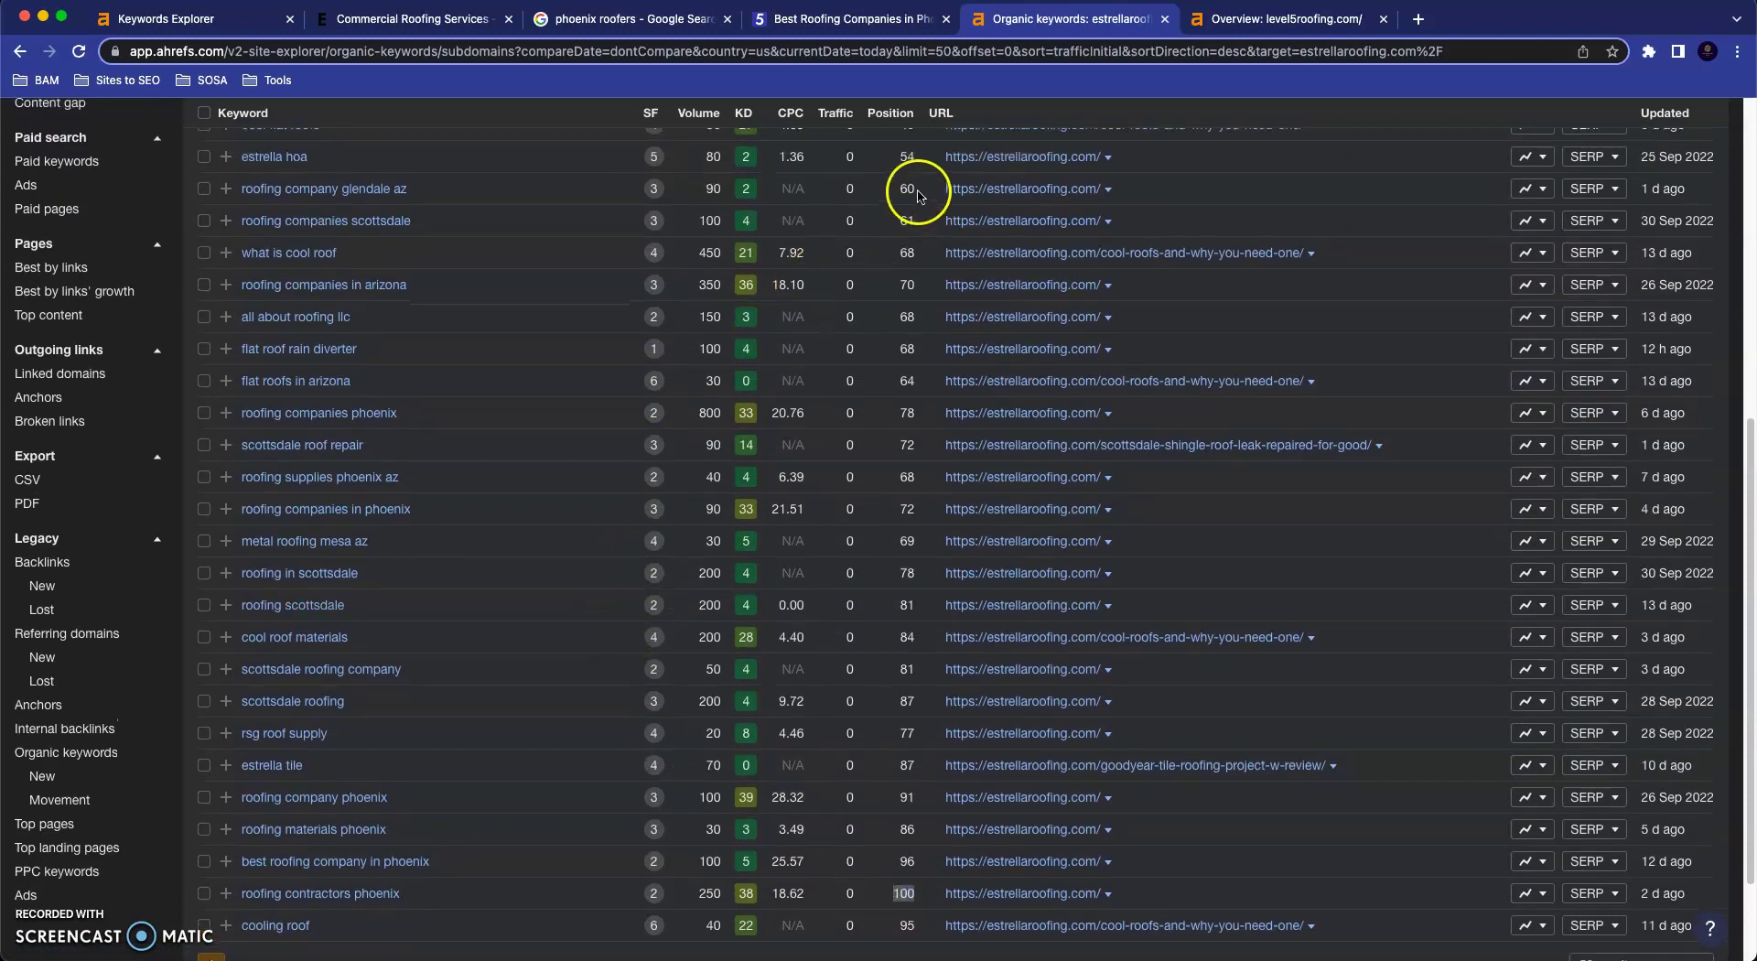
double_click(915, 190)
scroll(857, 307, up, 1)
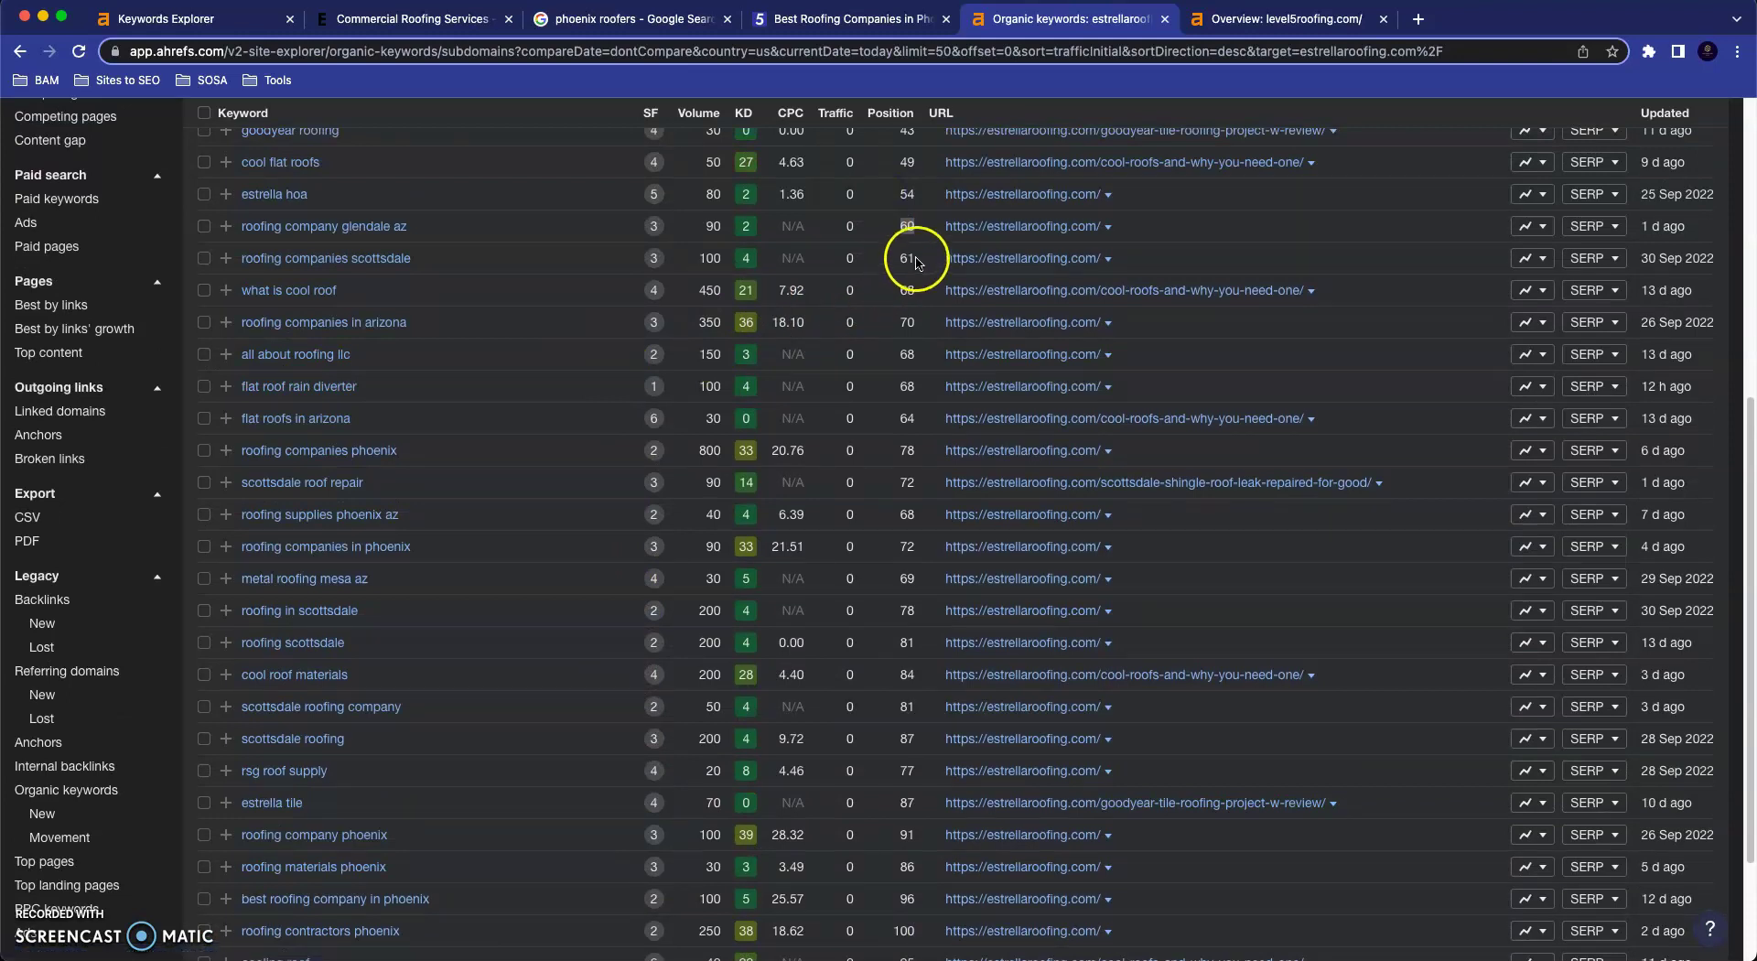
scroll(537, 561, up, 6)
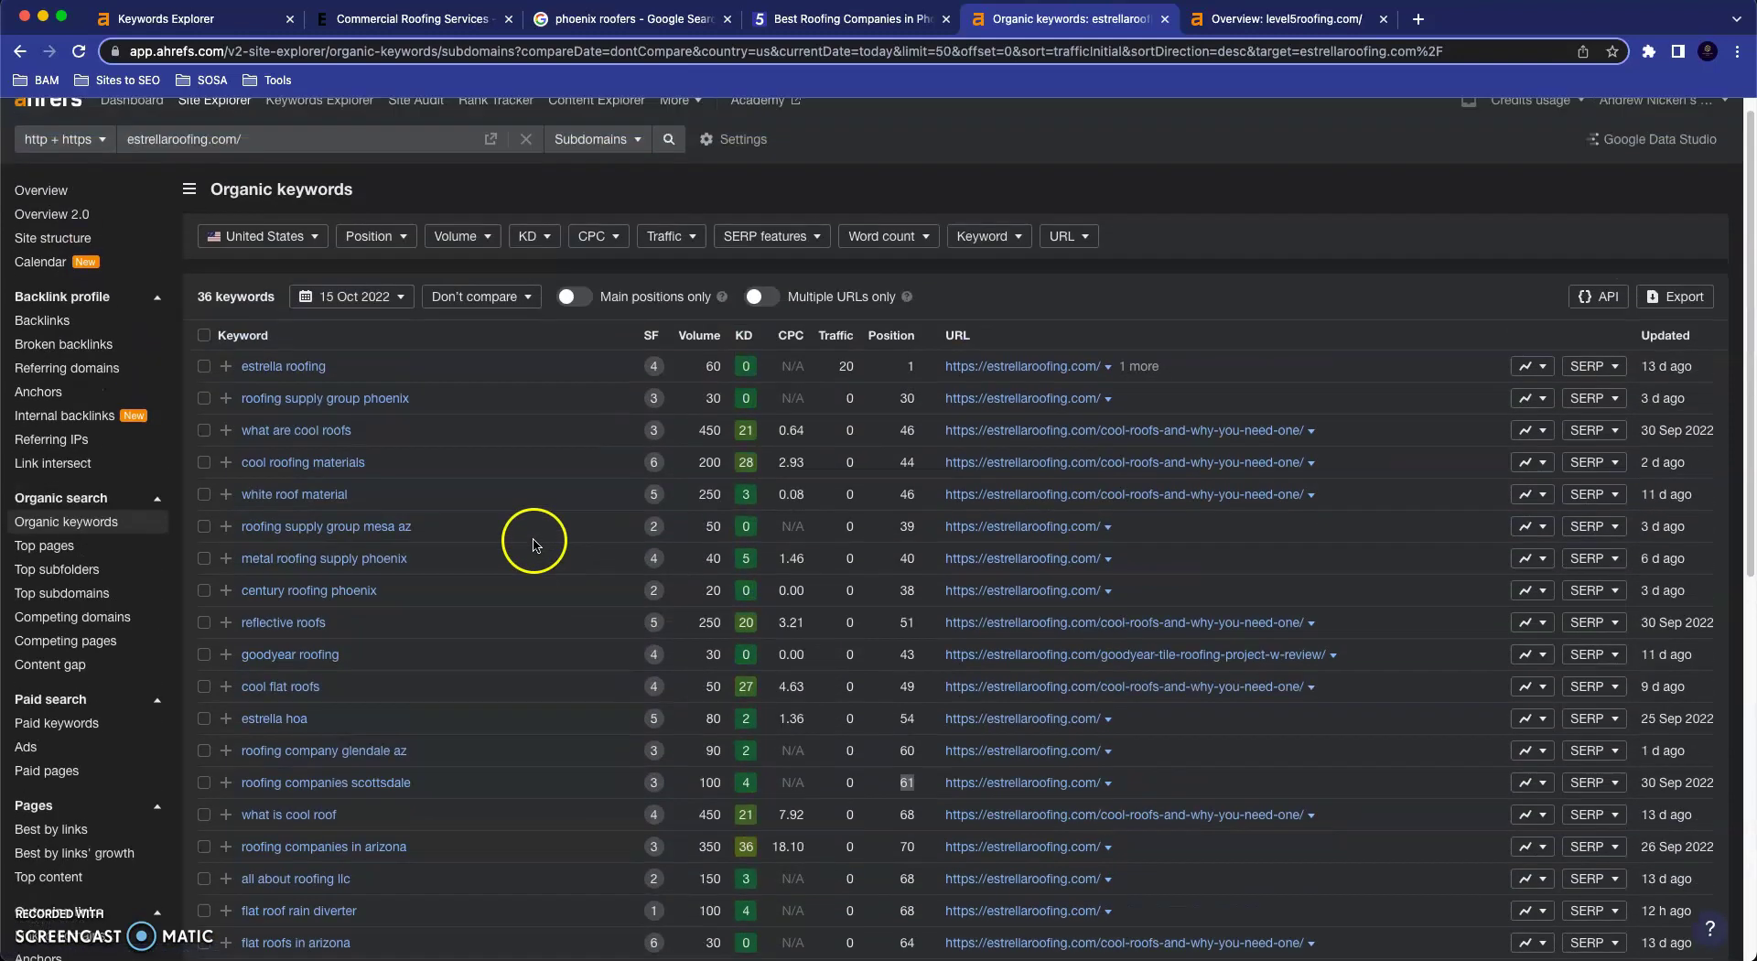
click(20, 51)
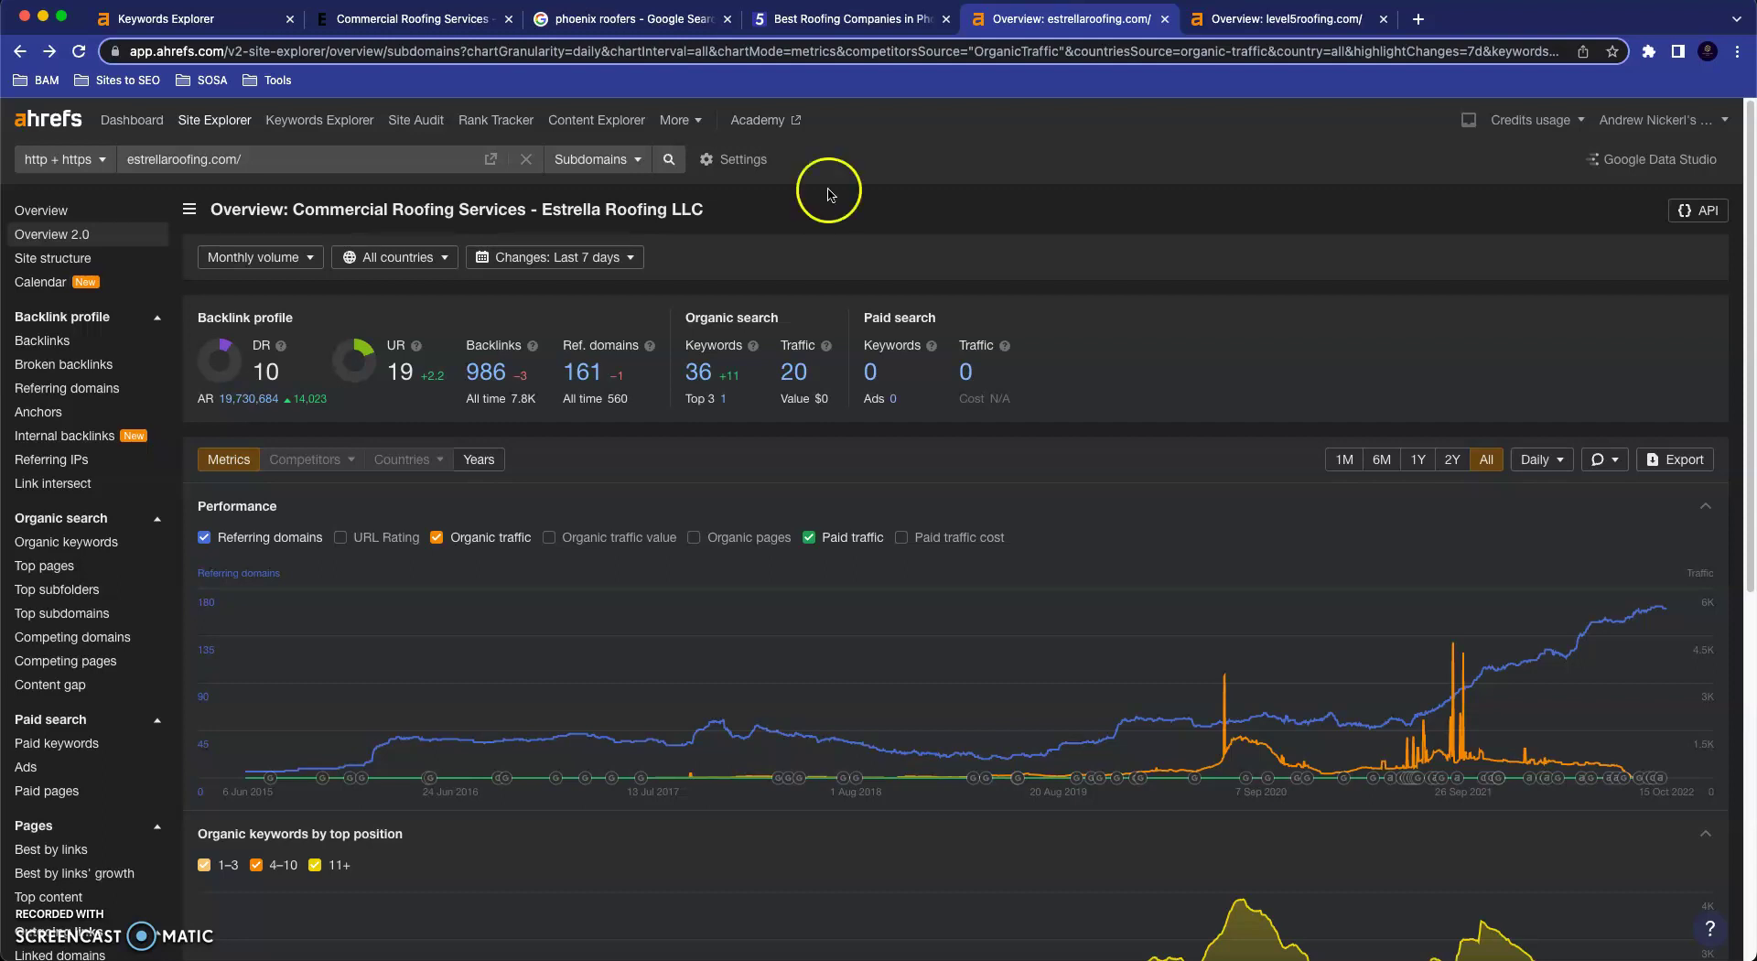
Switch to the Google results for "phoenix roofers" and highlight the non-ad business listings beside the map, clearing the selection when done.
click(632, 19)
scroll(485, 656, up, 5)
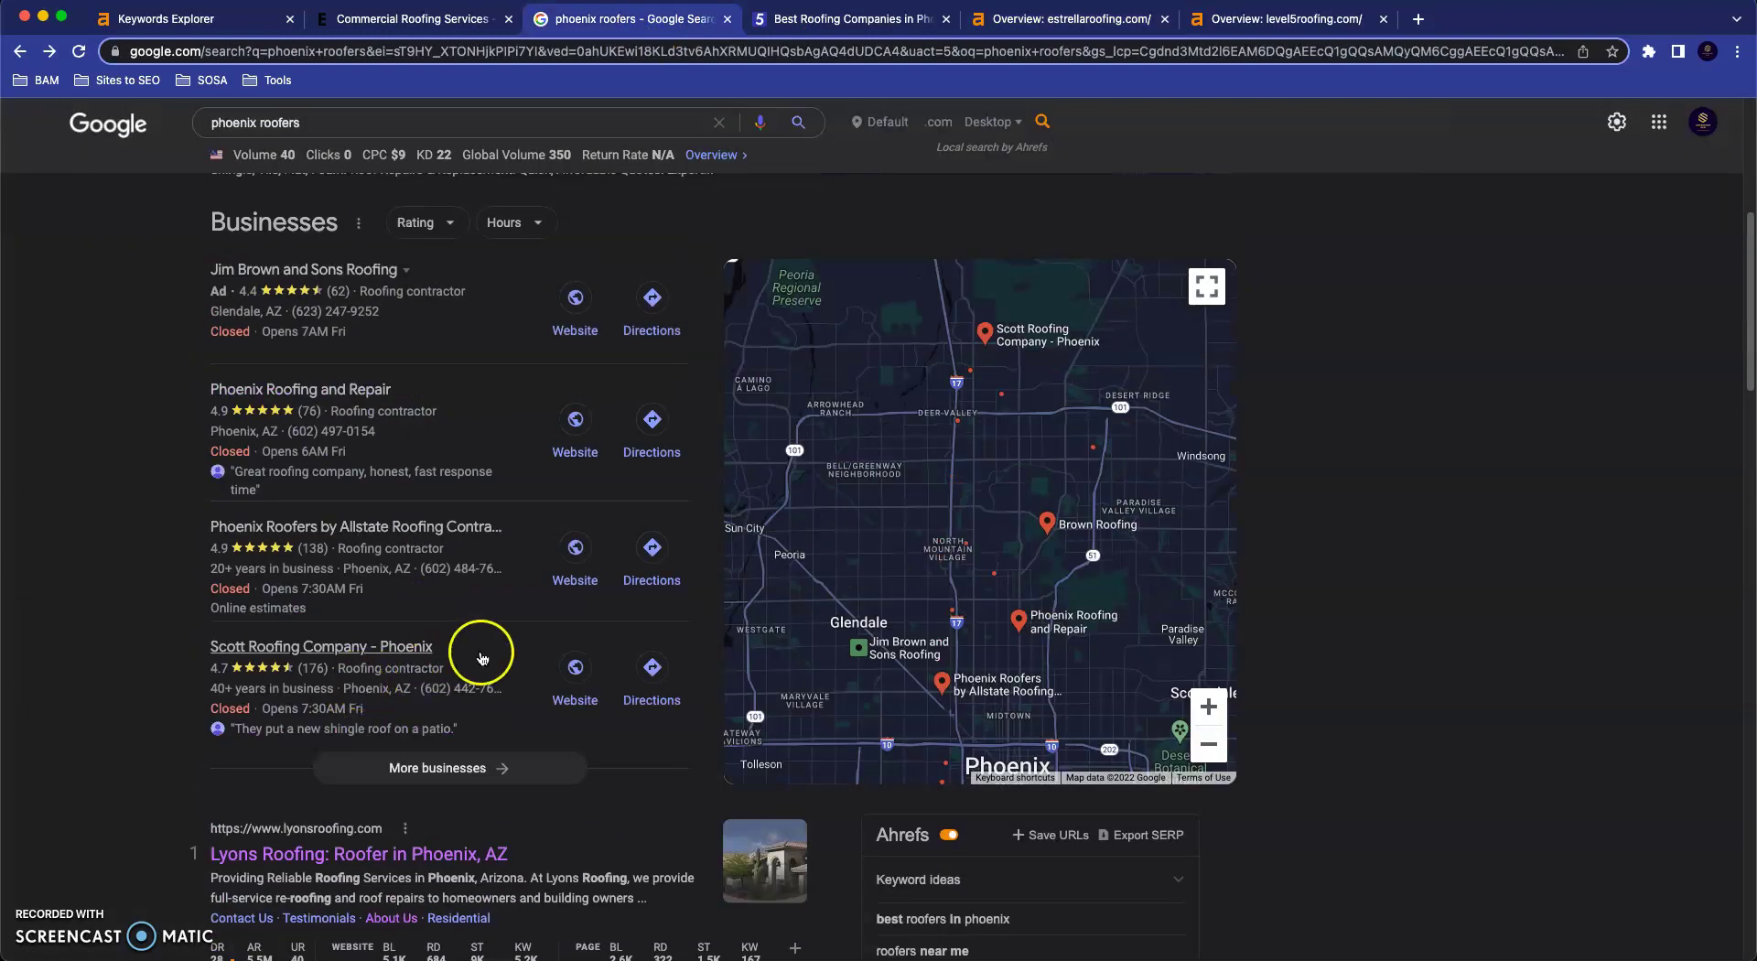
drag(212, 386, 1311, 662)
click(1353, 708)
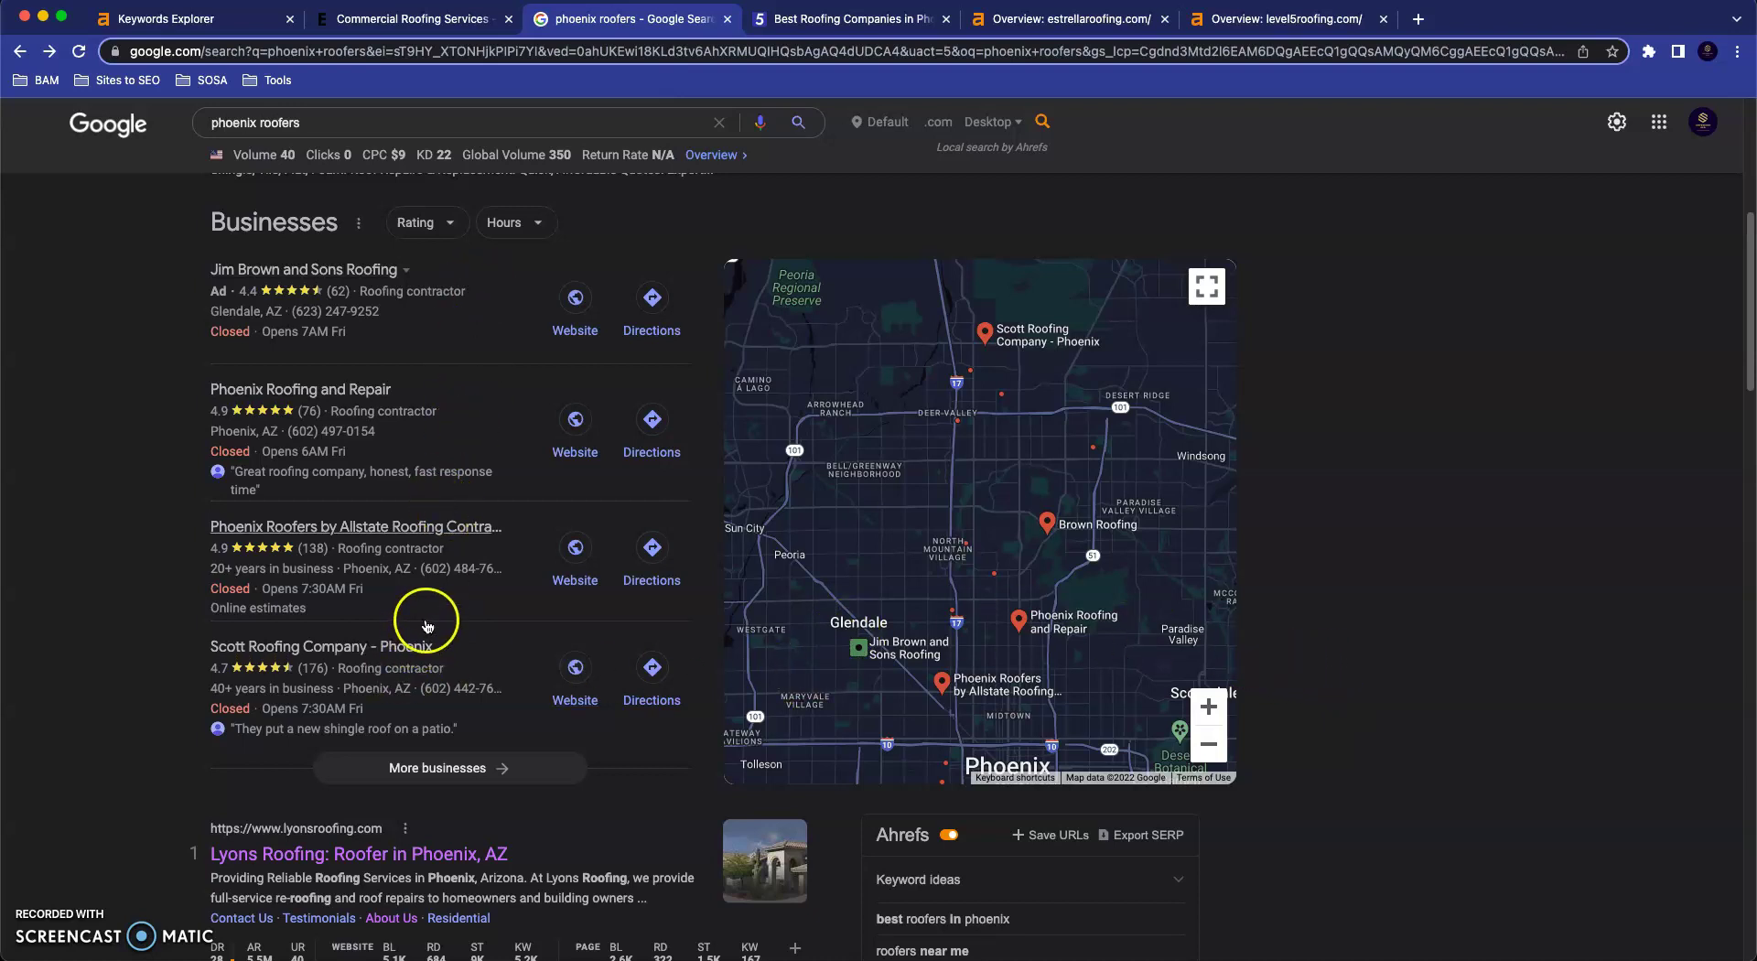
Look through the organic results from Lyons Roofing to Level 5 Roofing, and return to the Businesses section above them.
scroll(360, 729, down, 3)
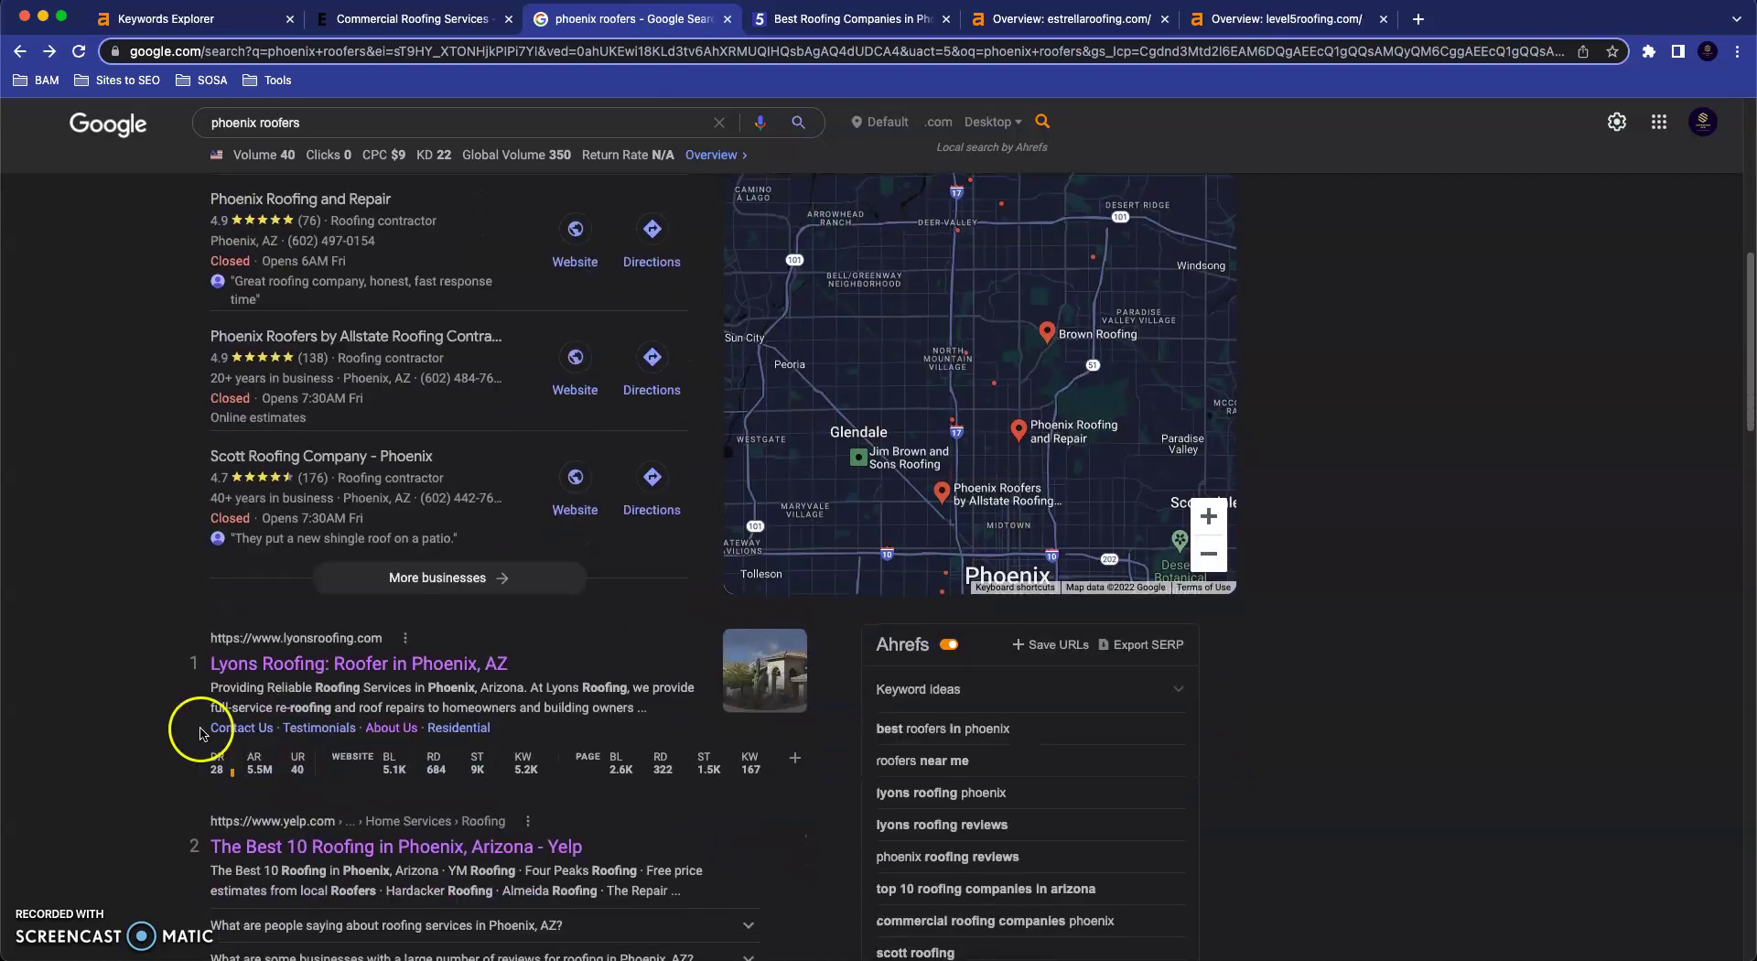
scroll(146, 714, down, 4)
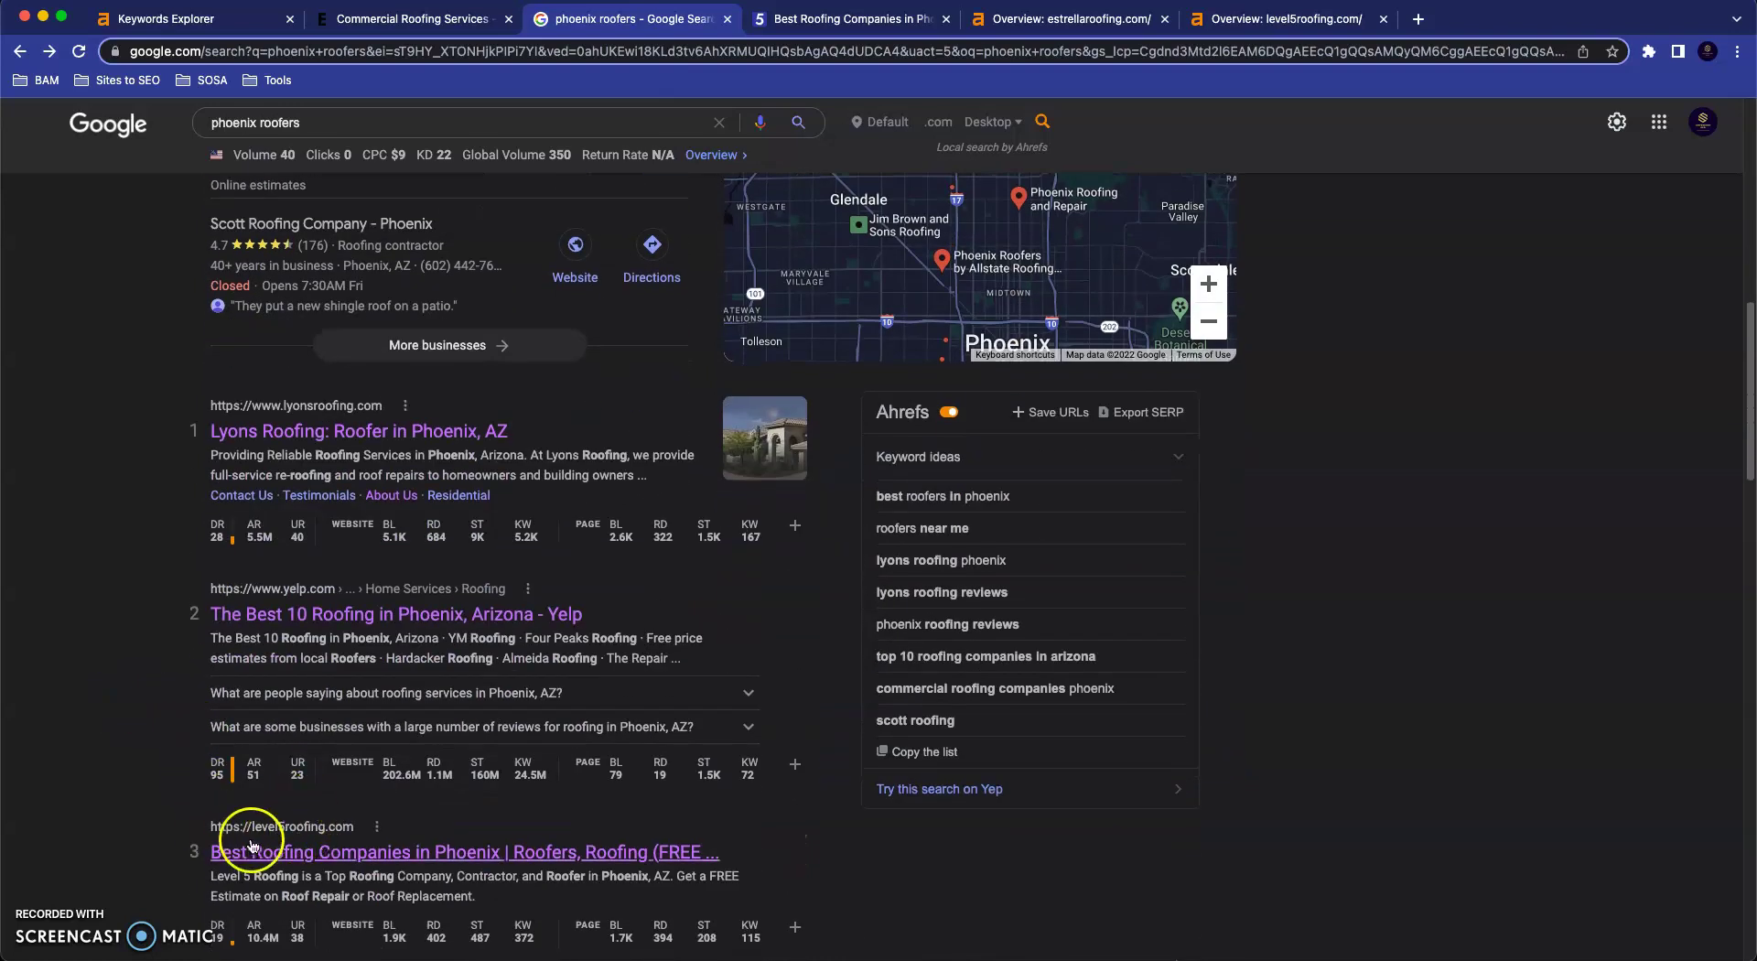
scroll(124, 760, up, 8)
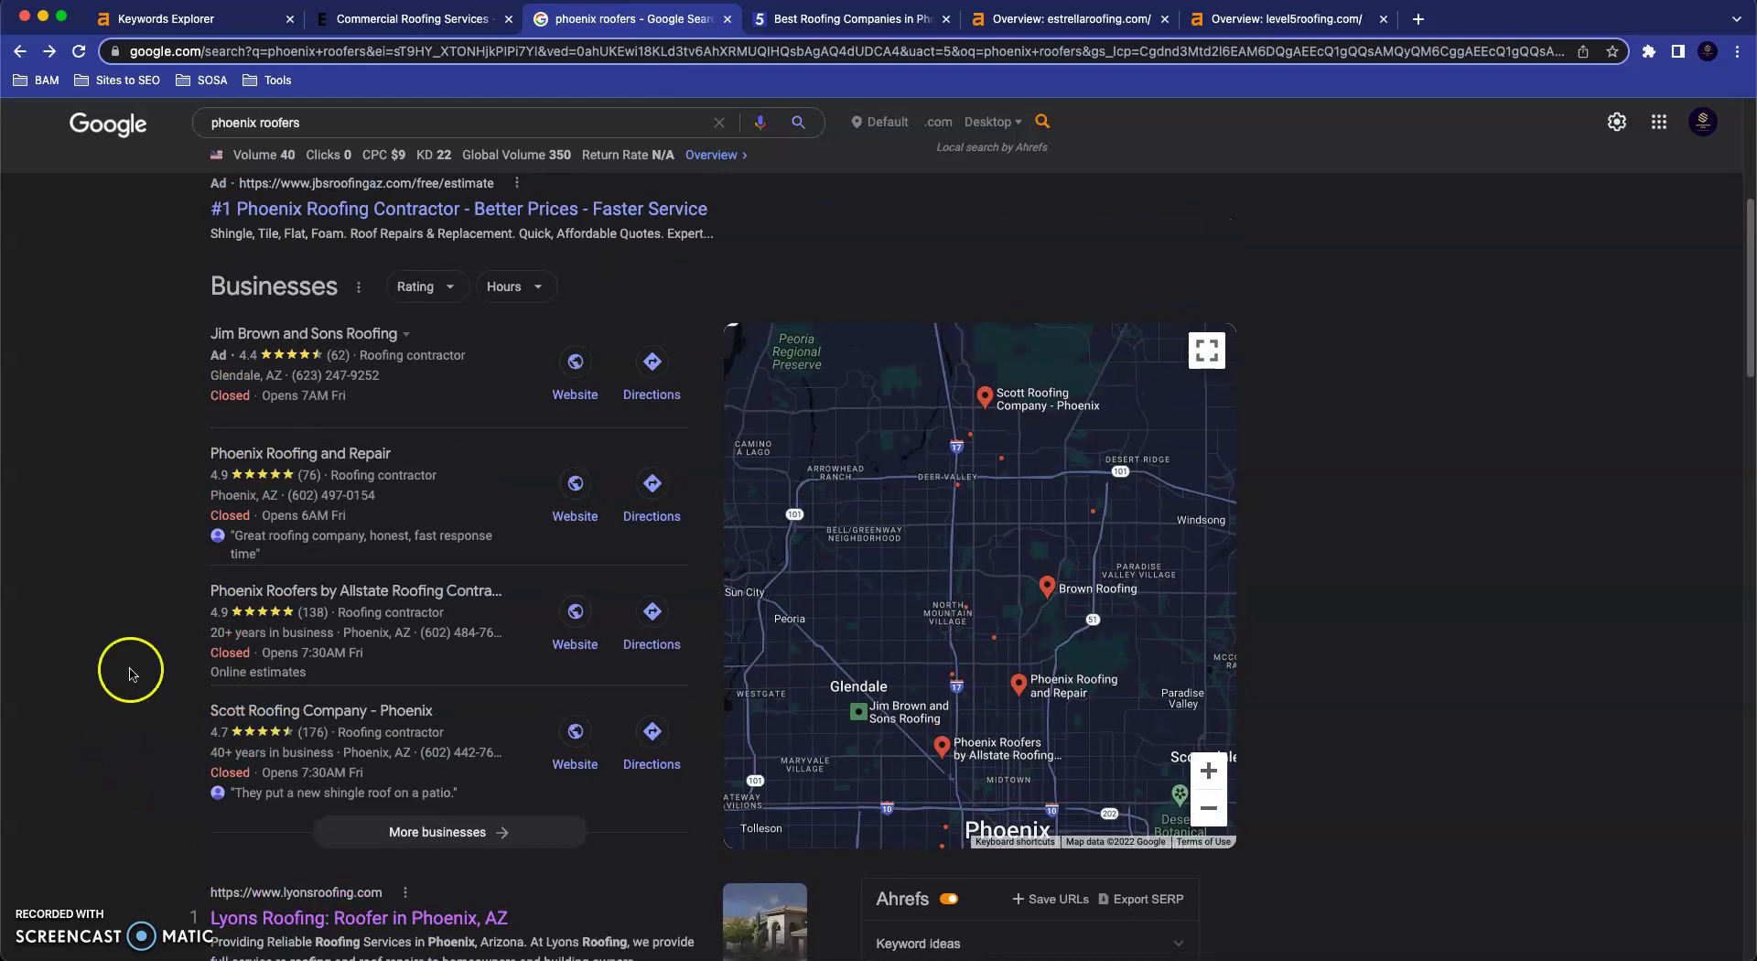
scroll(183, 714, down, 5)
scroll(138, 723, up, 3)
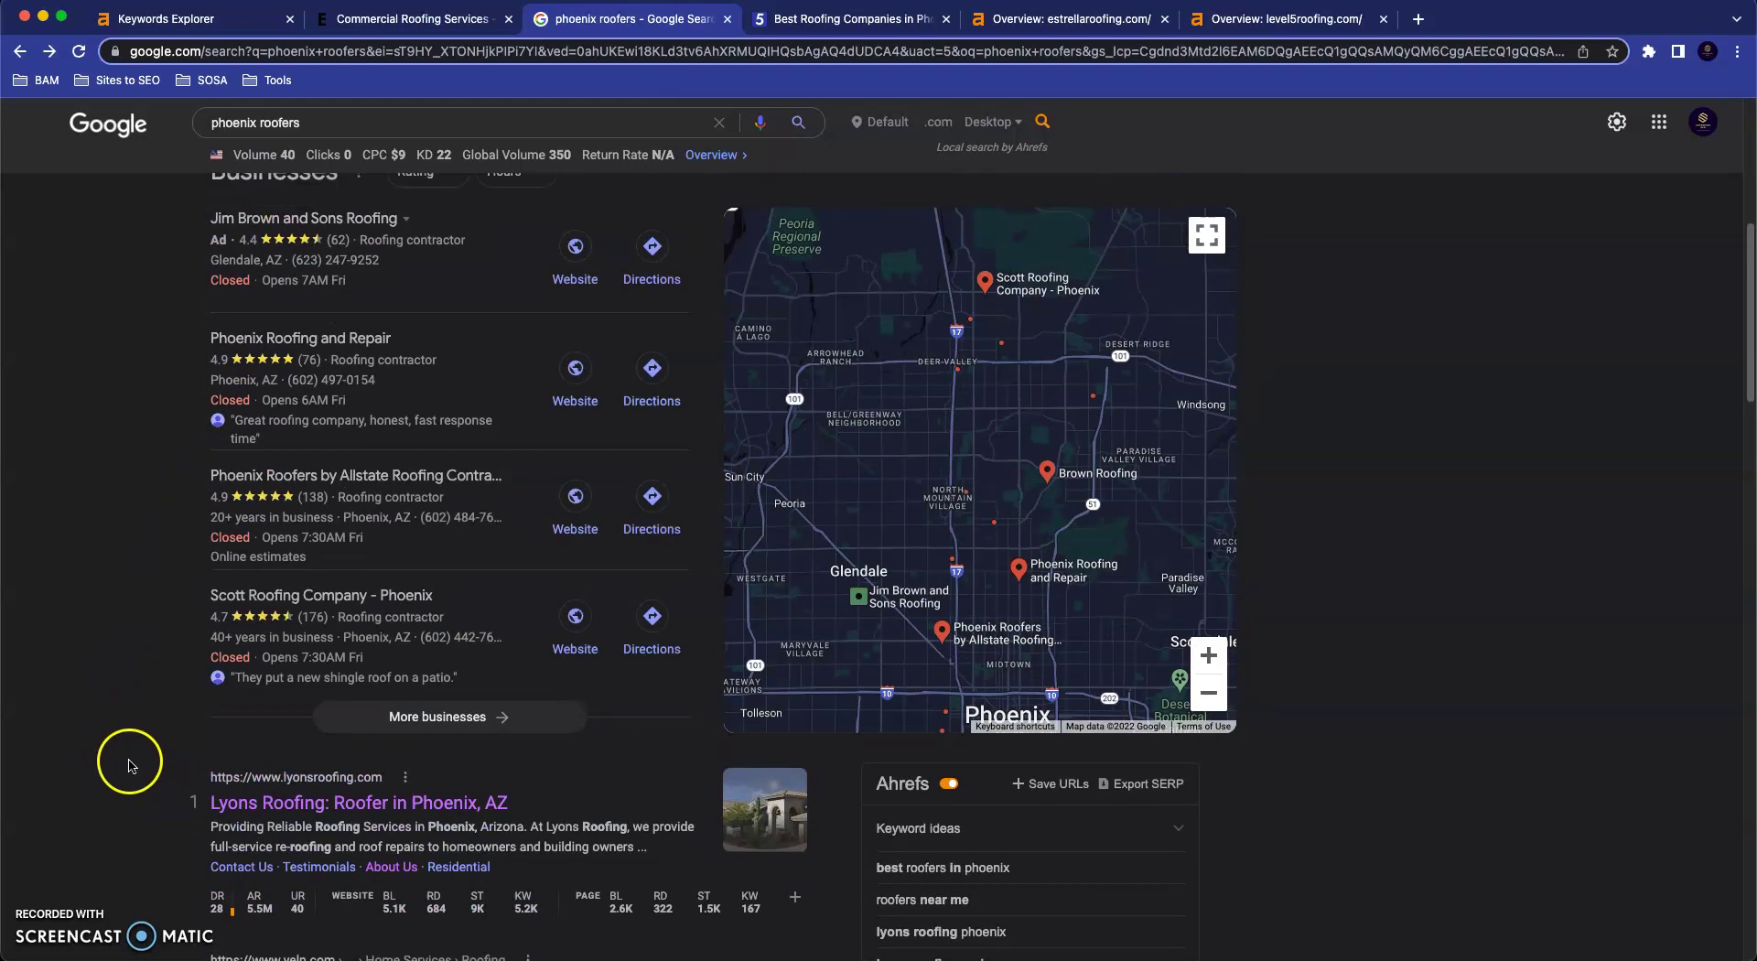
scroll(132, 760, up, 1)
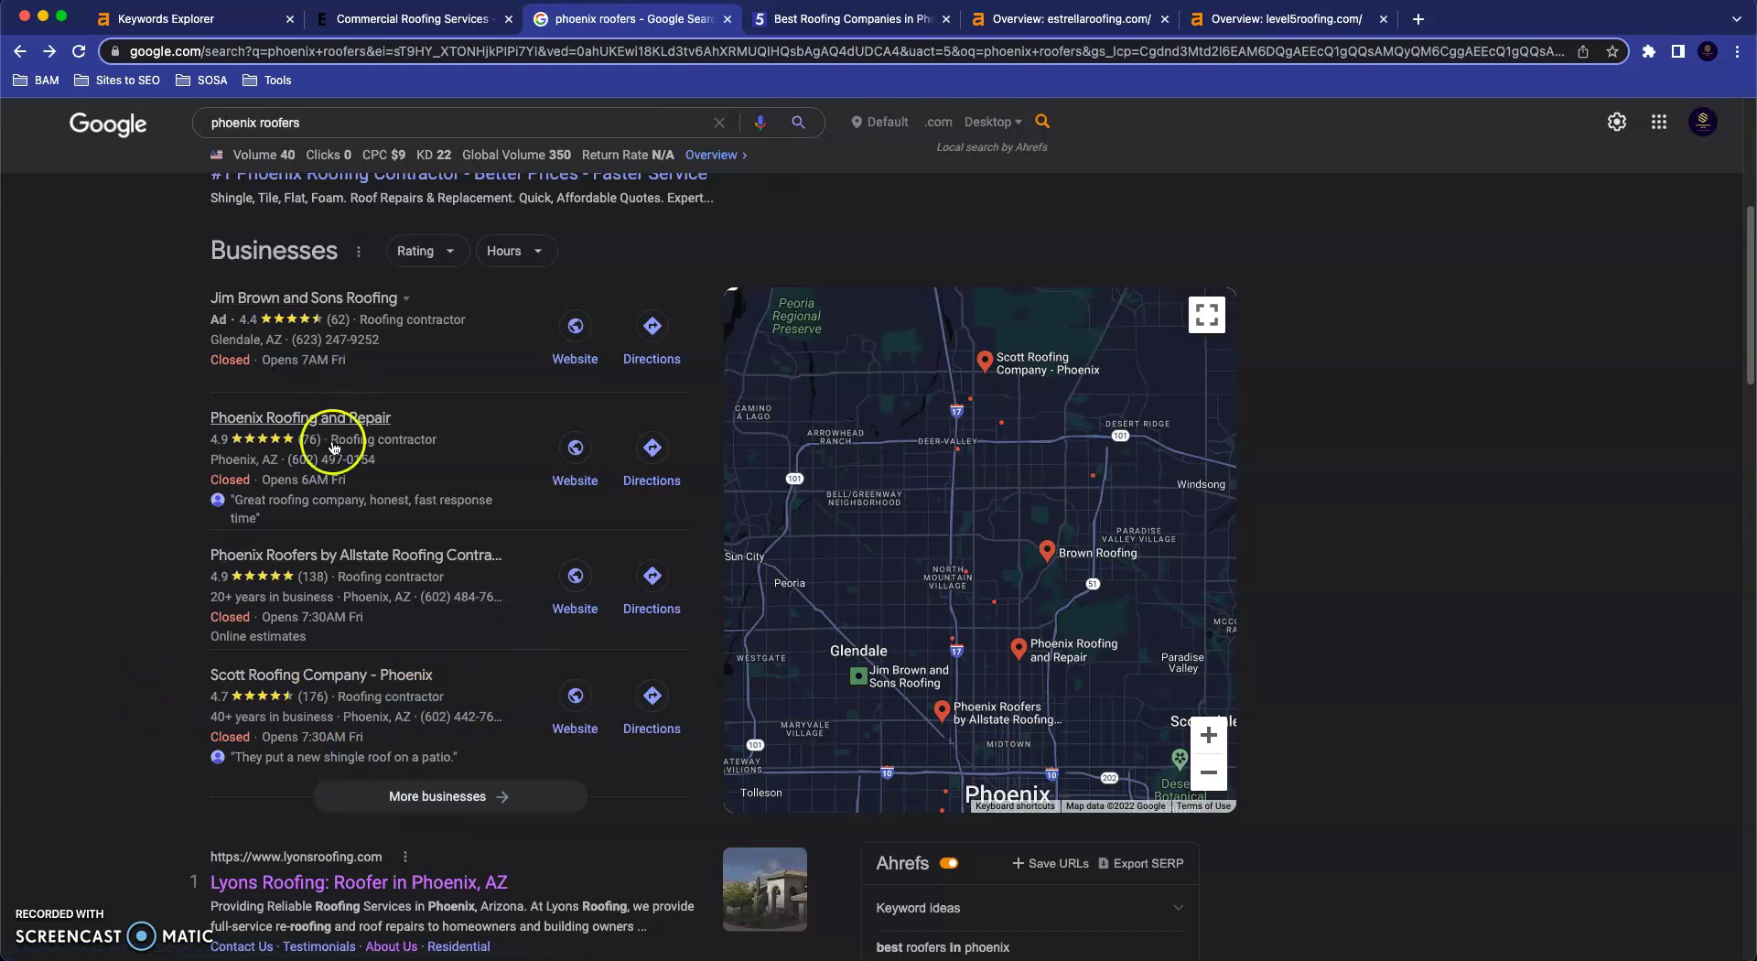
Highlight the three listings from Phoenix Roofing and Repair through Scott Roofing Company twice, clearing the selection each time.
click(239, 329)
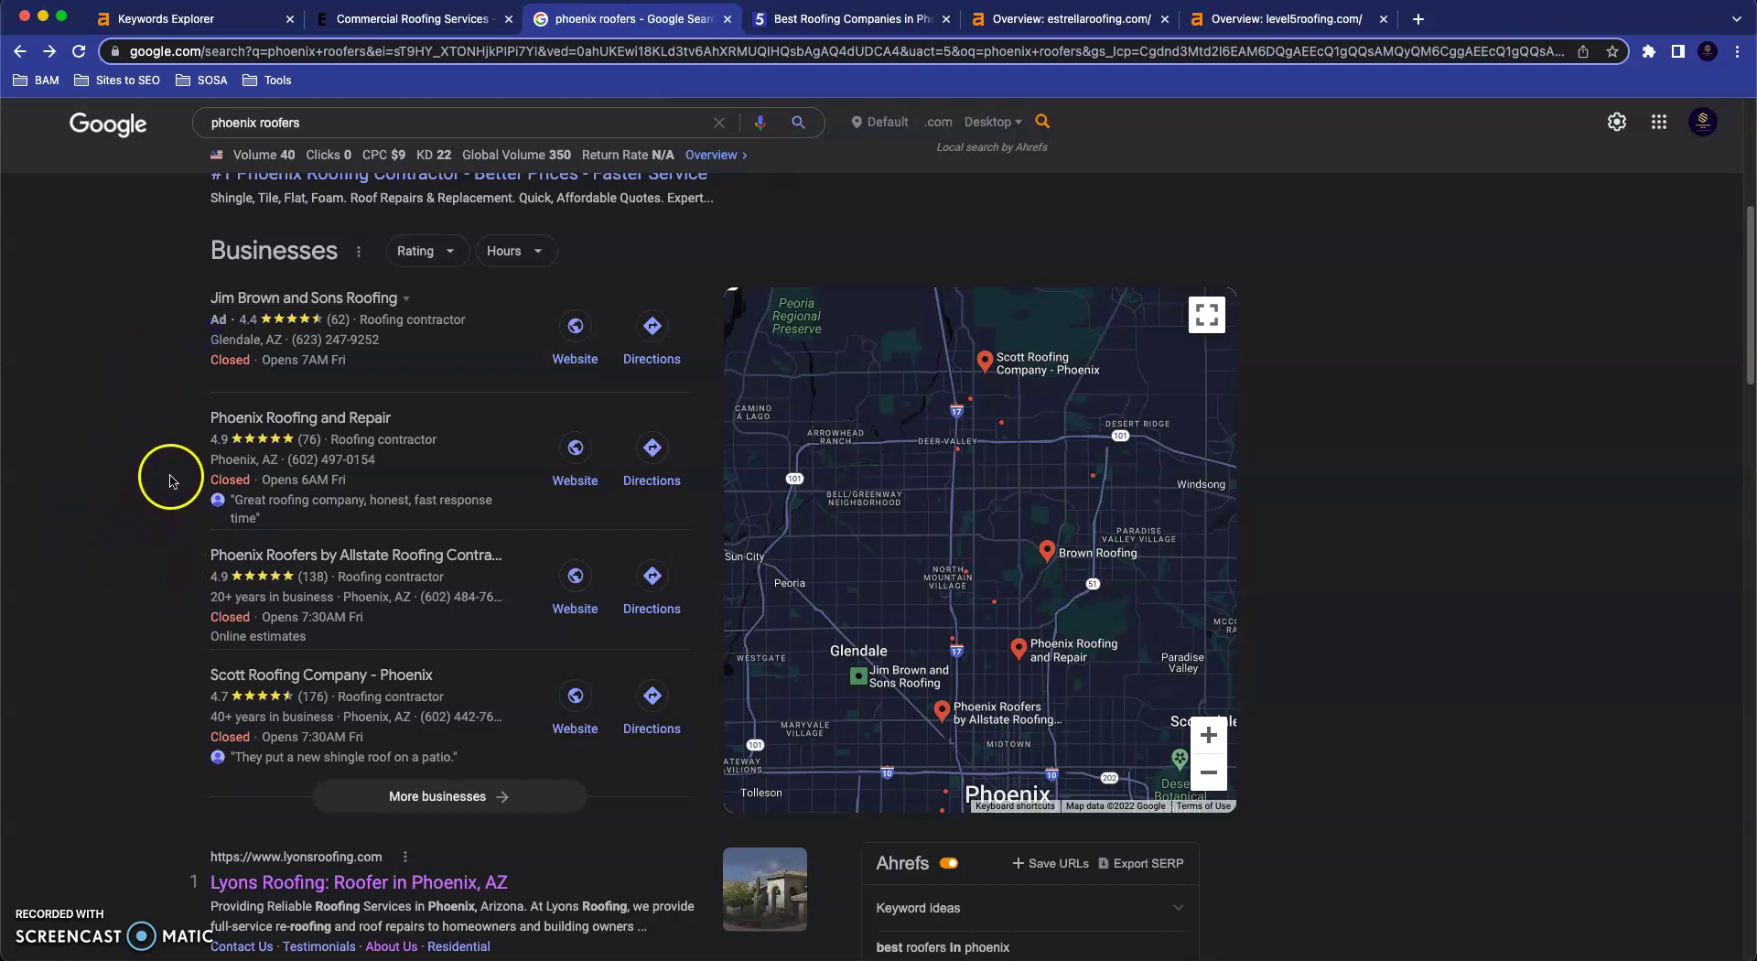
drag(180, 423, 619, 739)
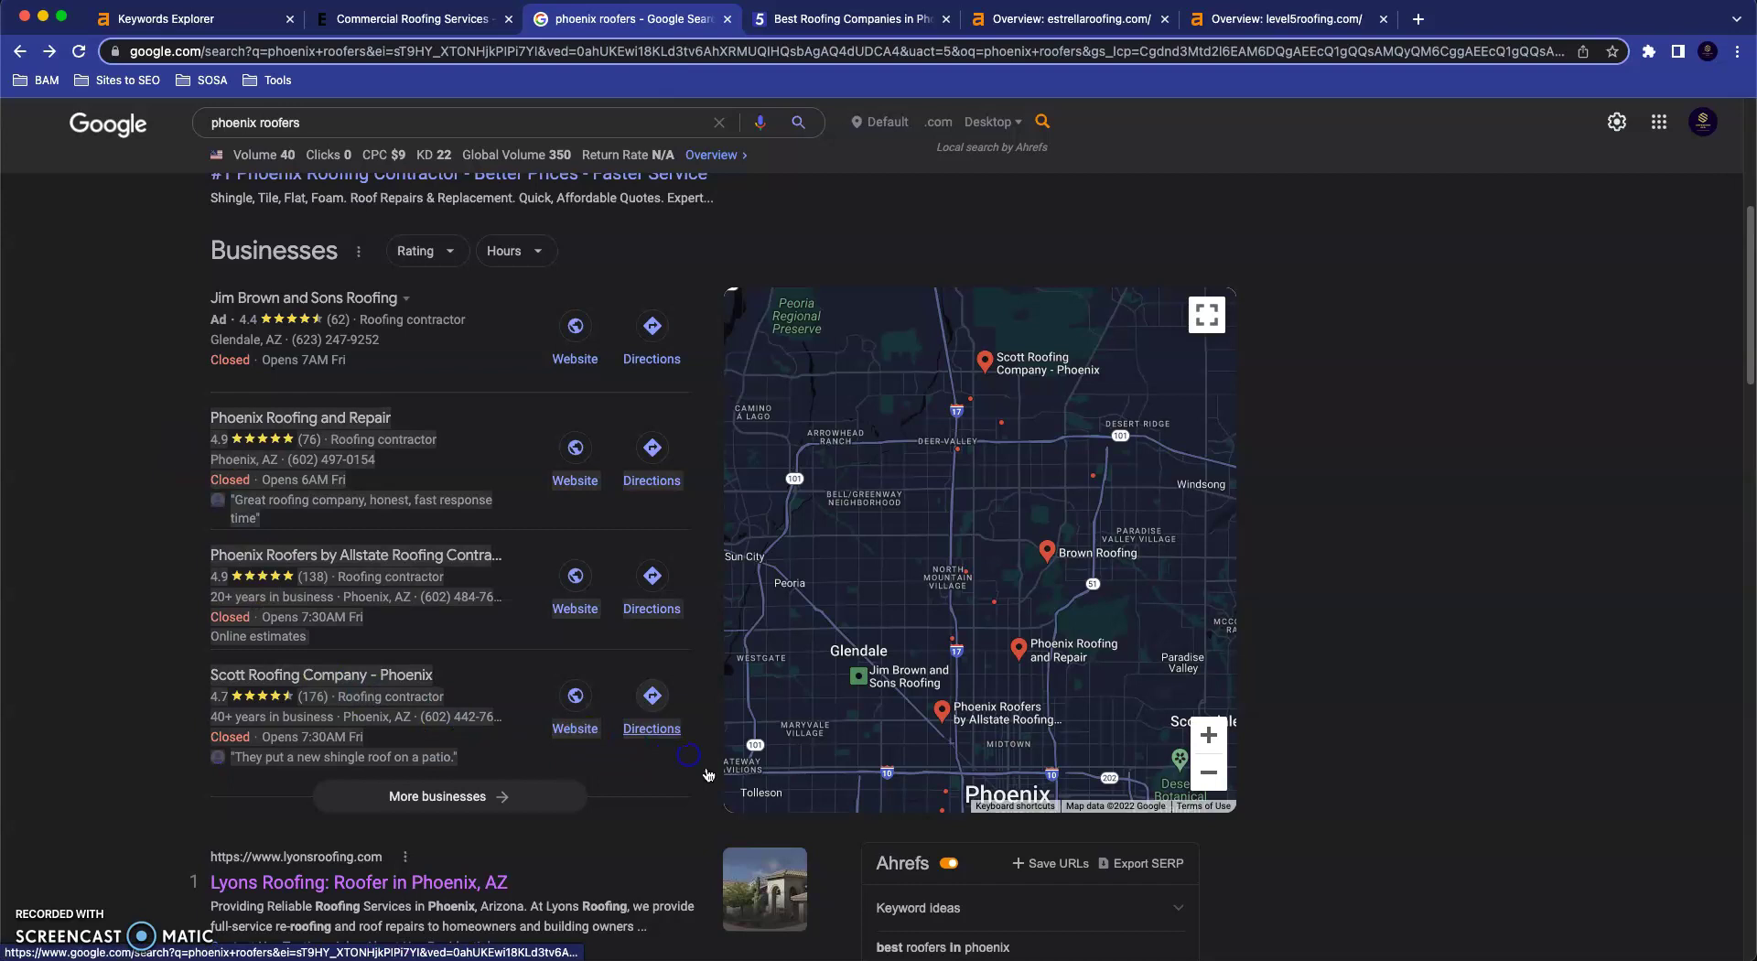
click(35, 738)
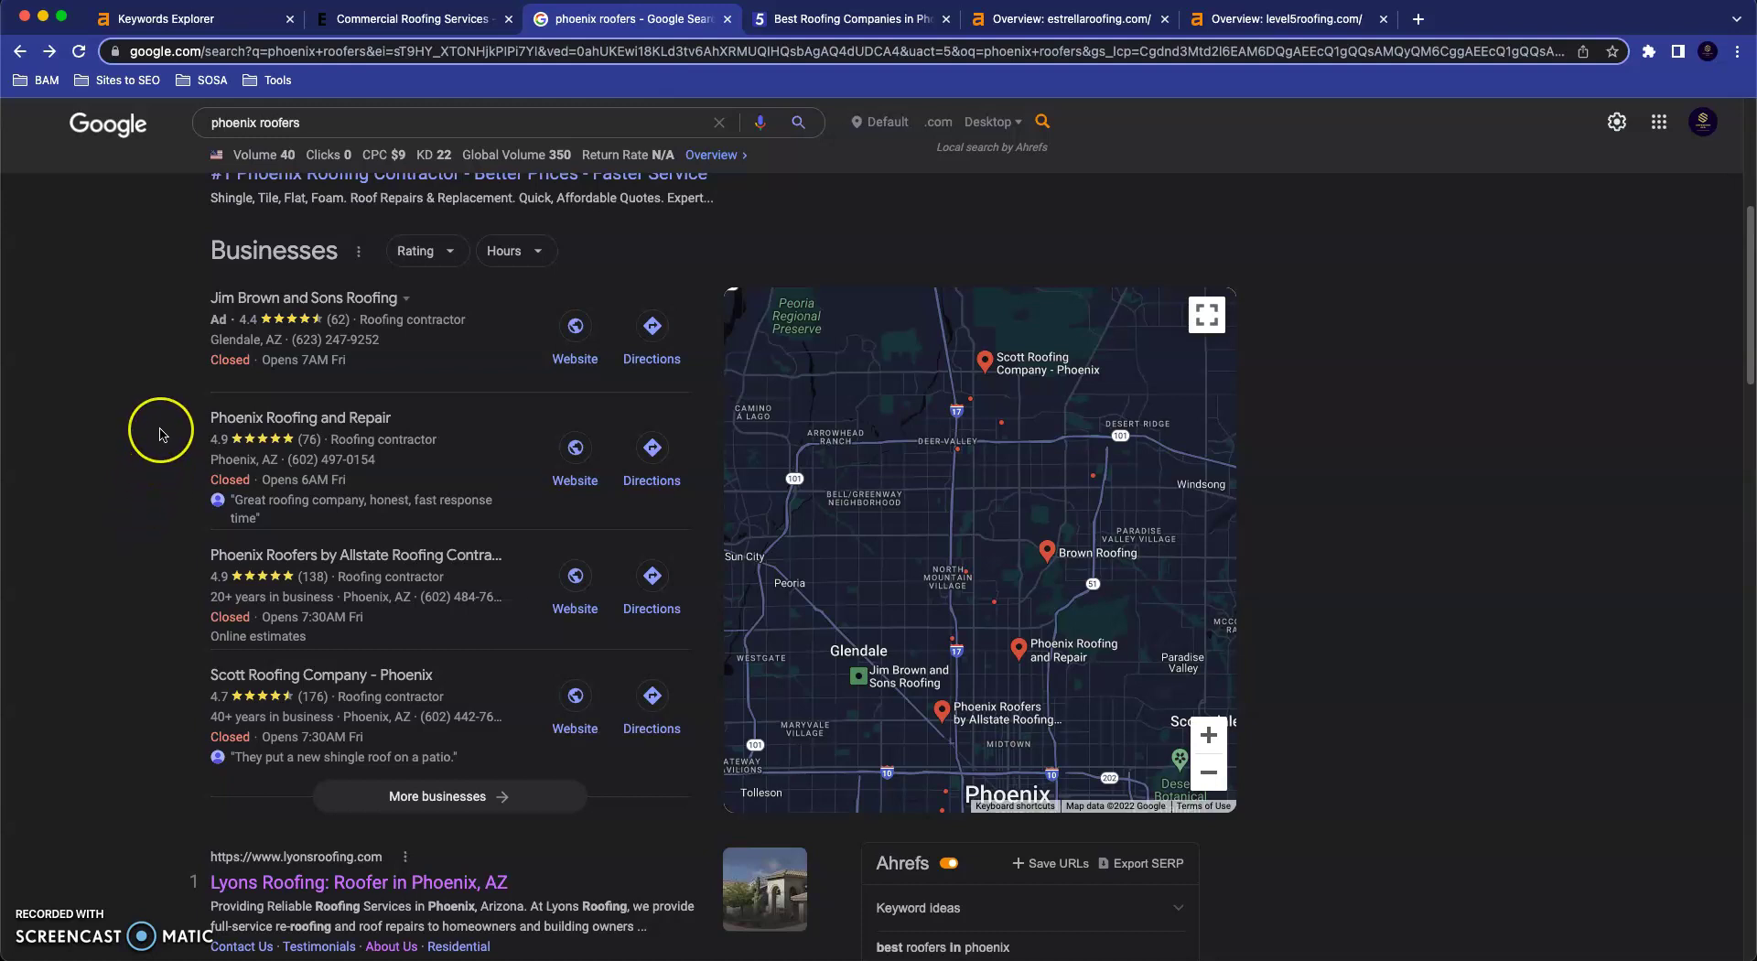
drag(161, 432, 670, 755)
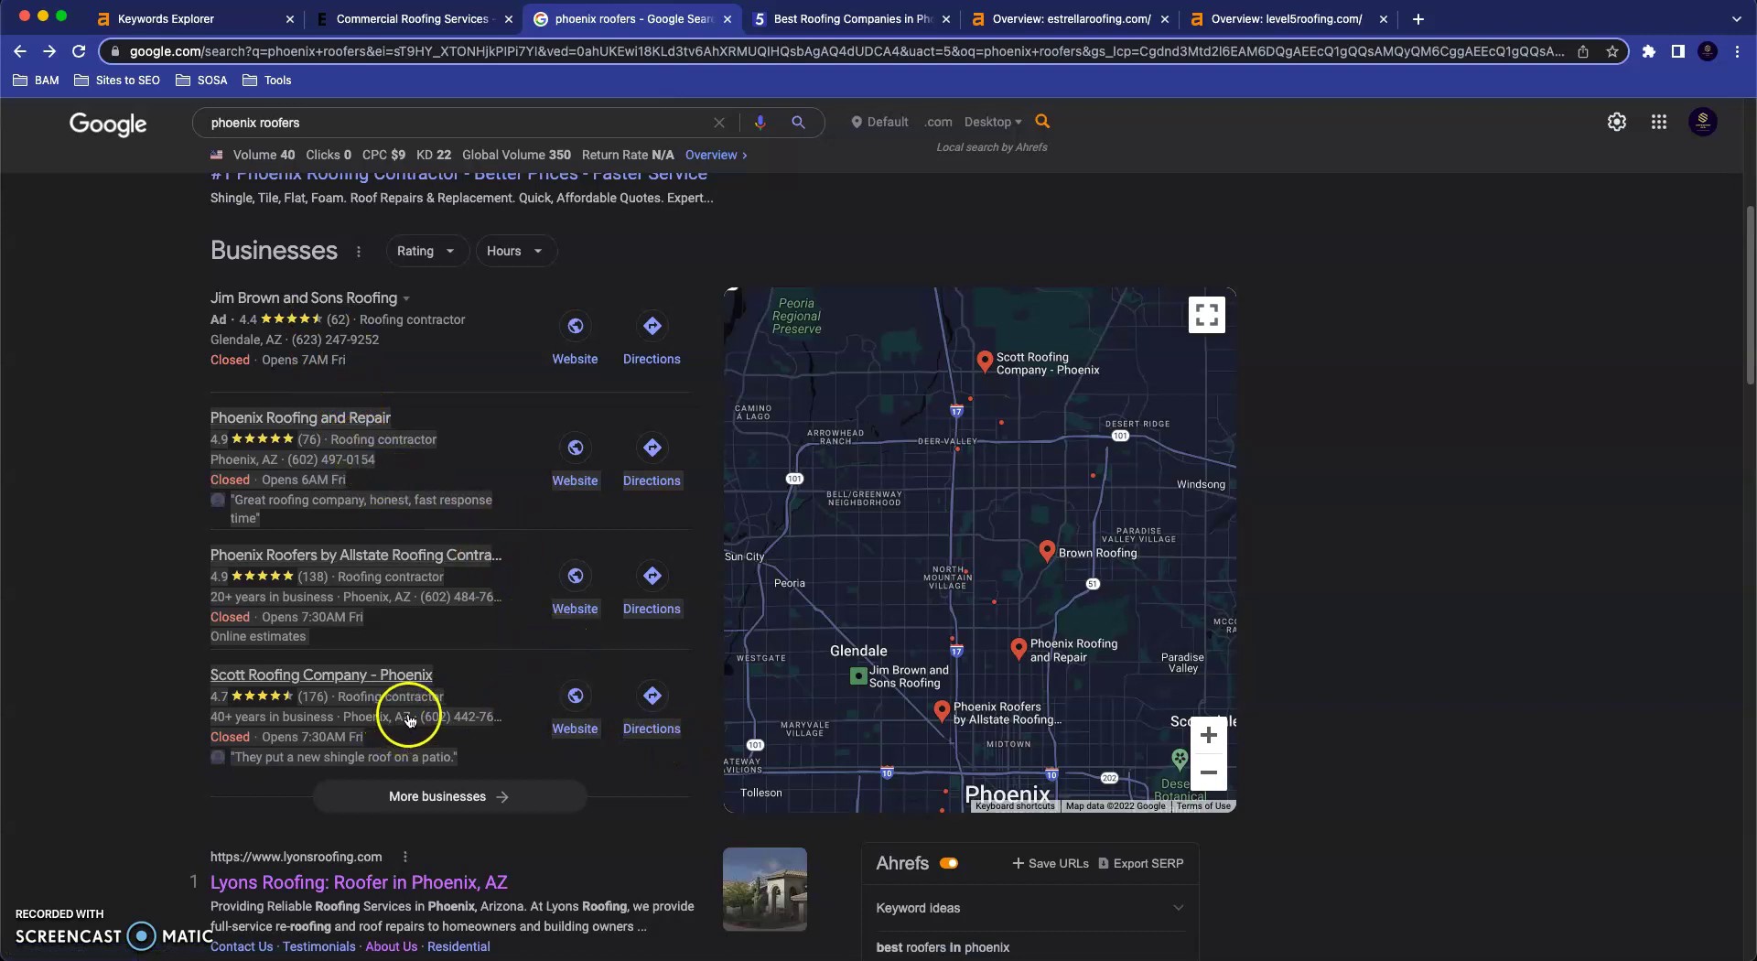
click(60, 657)
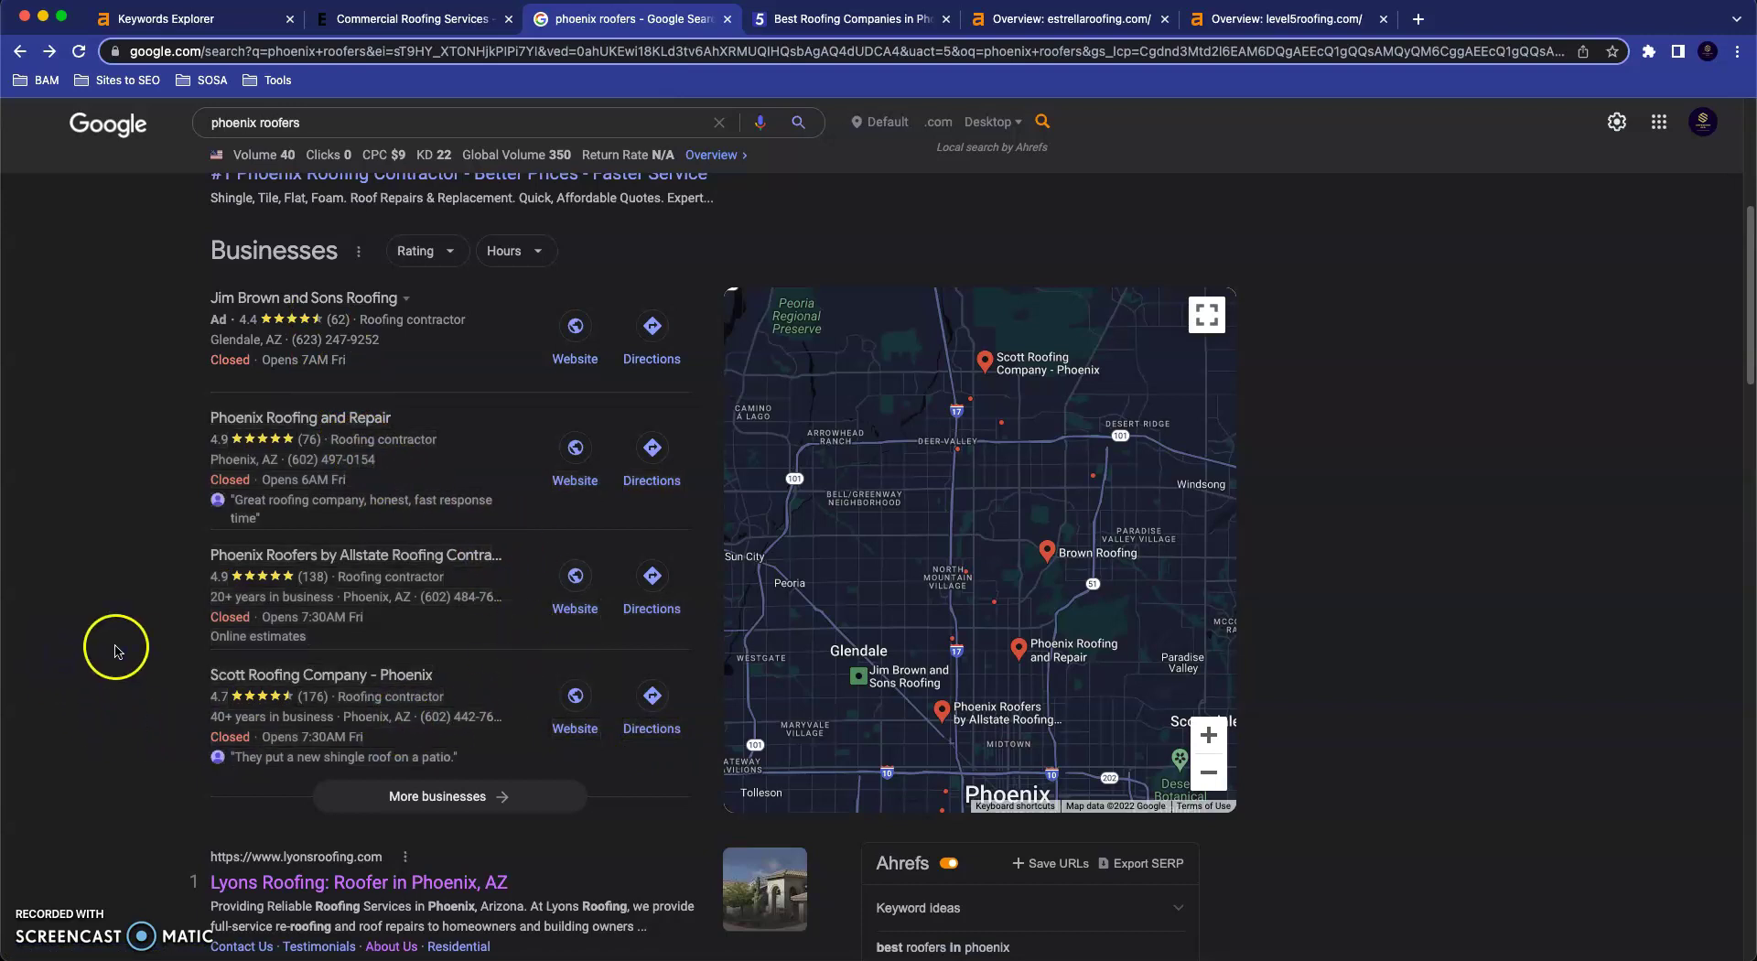